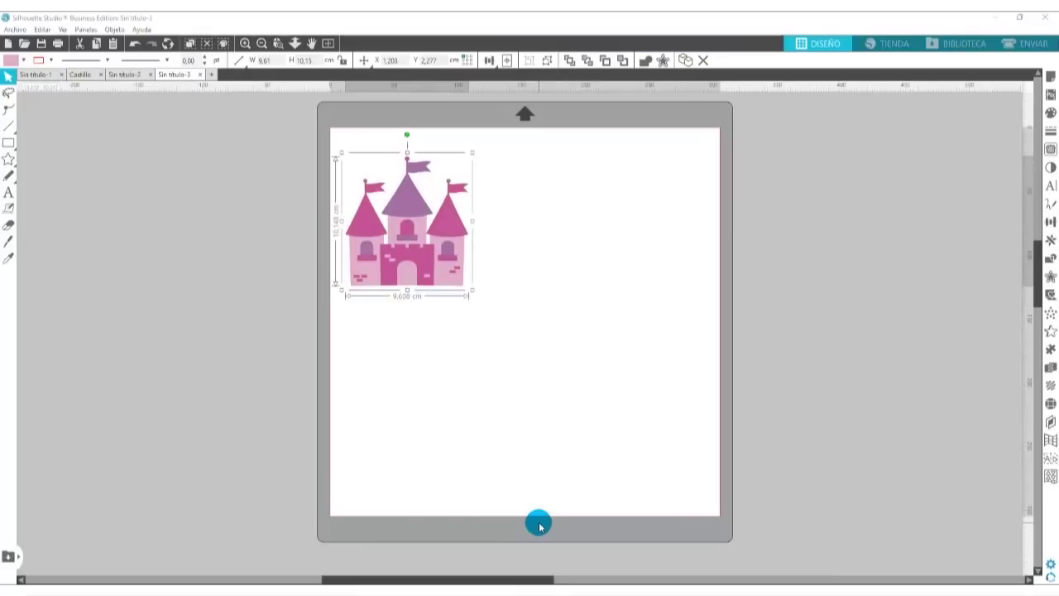
Move the castle slightly down and to the right, and draw a 1 cm by 1 cm square above its left tower
left_click_drag(439, 229, 461, 241)
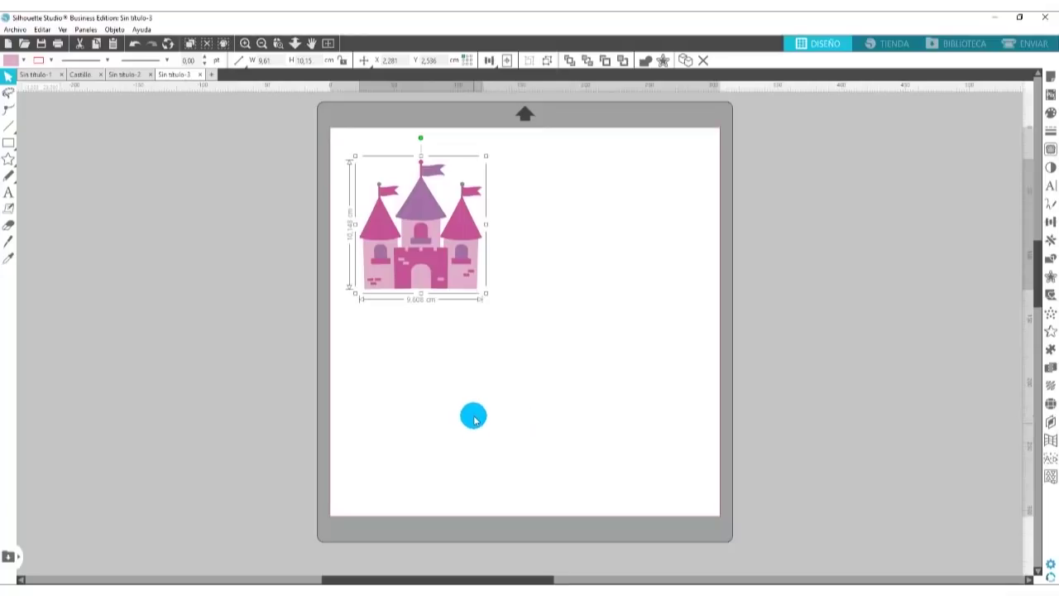
left_click(419, 384)
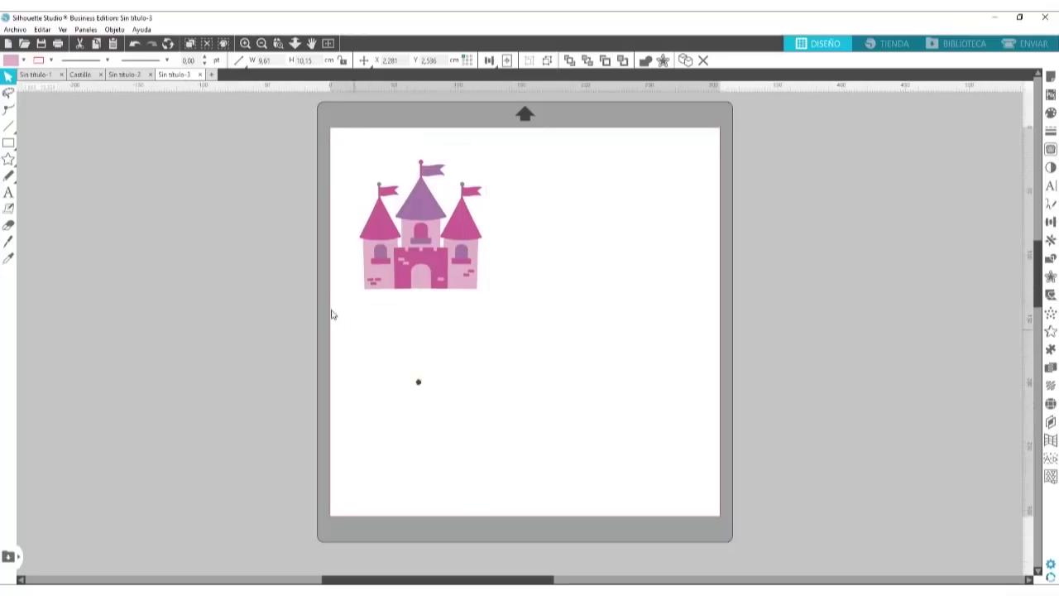
left_click(6, 123)
mouse_move(8, 147)
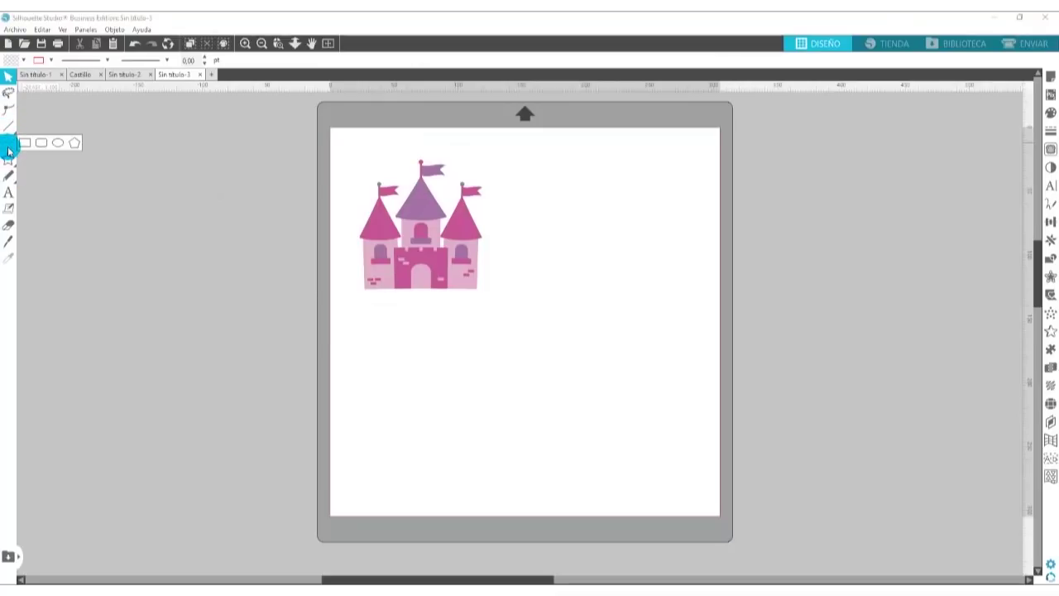
left_click(24, 144)
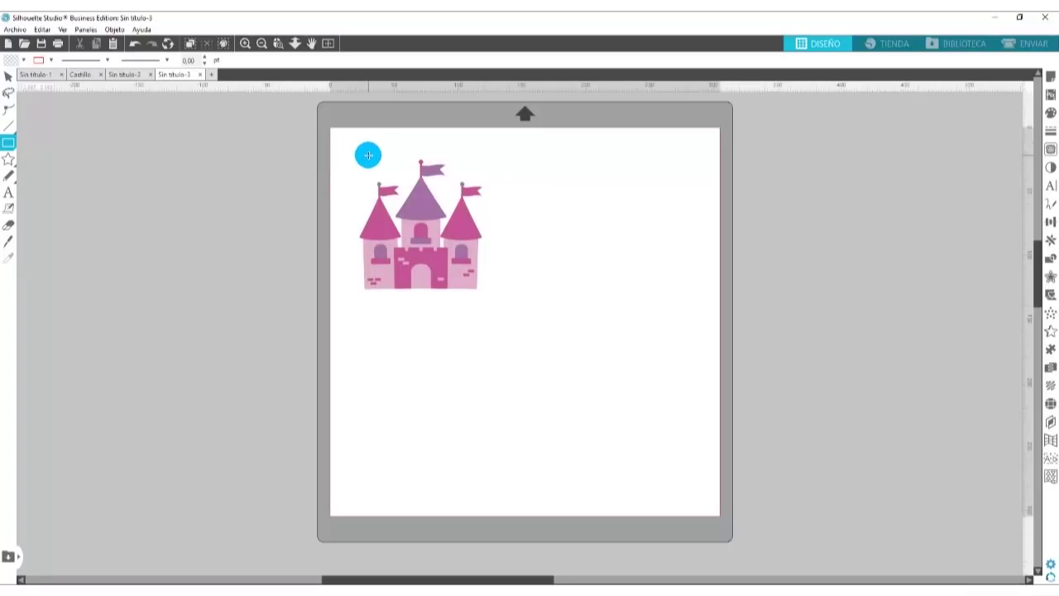
left_click_drag(369, 154, 384, 172)
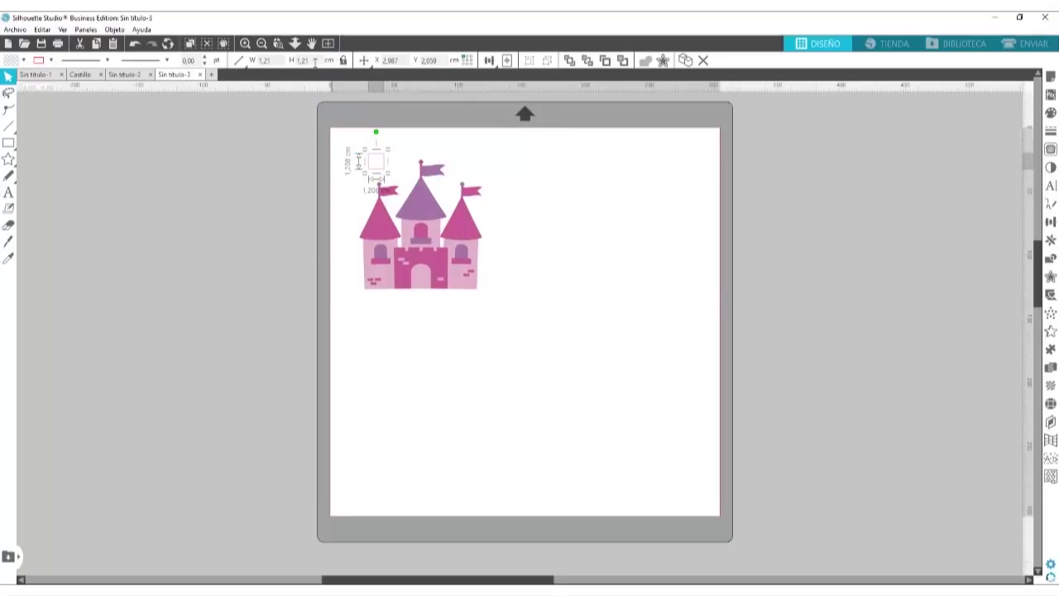
key("Return")
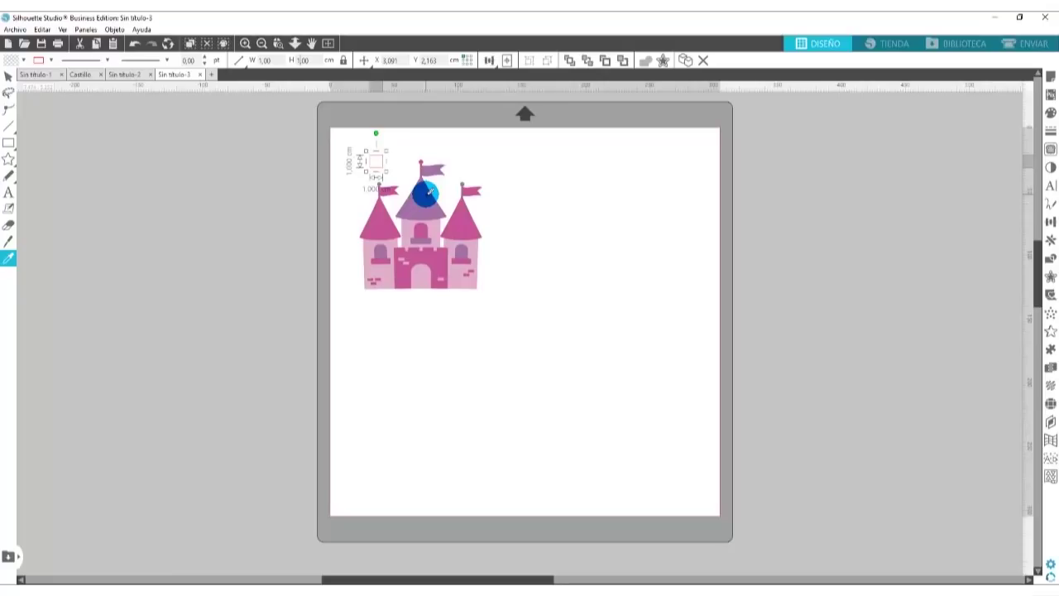
Duplicate the small square alongside itself and shift the copy horizontally until it sits above the castle's right tower
key("ctrl+Right")
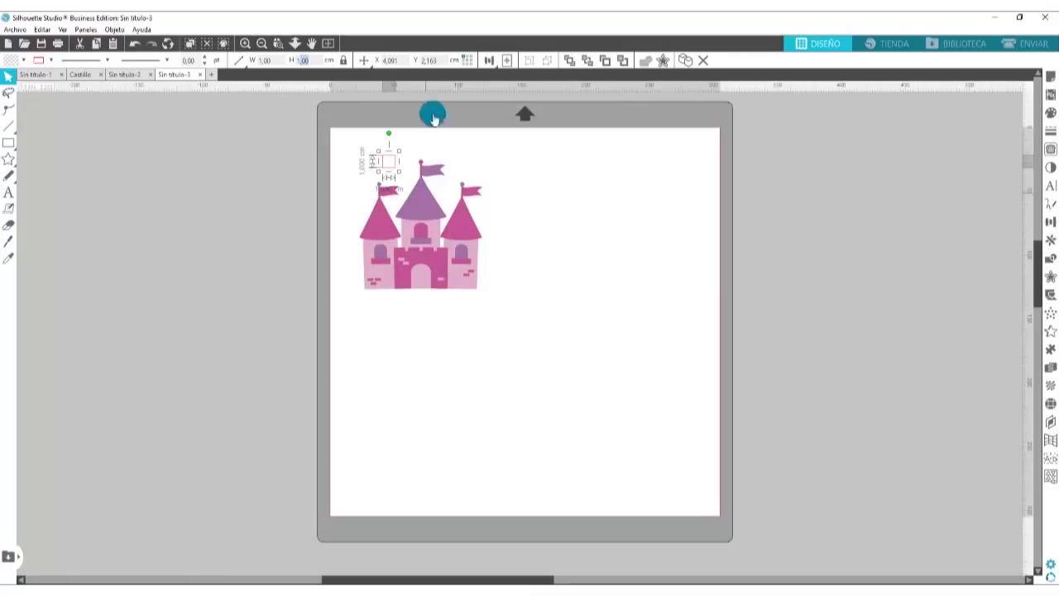
left_click(387, 162)
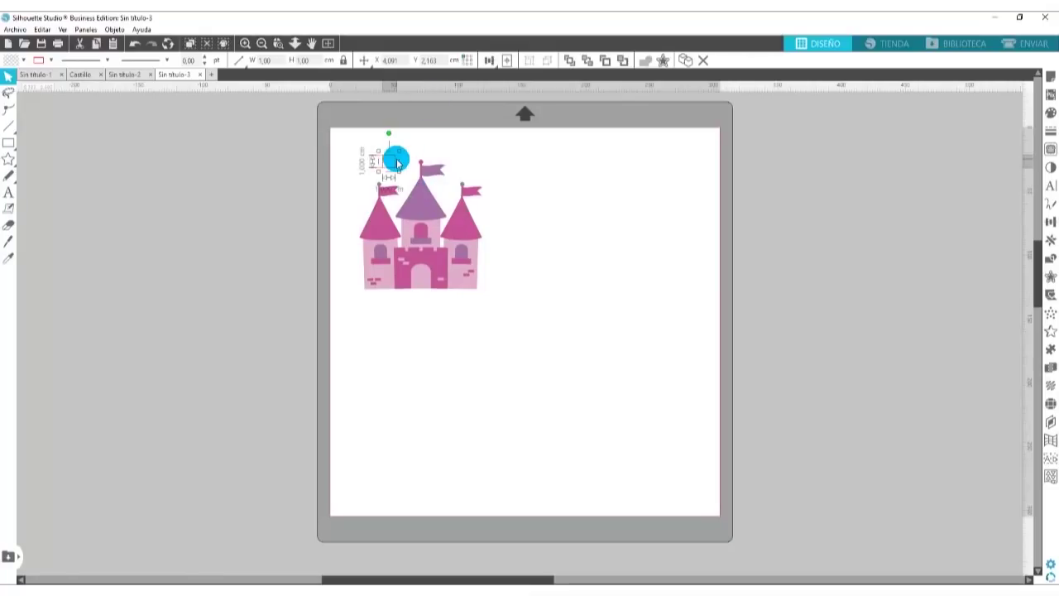
key("Right")
key("Right")
key("Right")
key("Right")
key("Right")
key("Right")
key("Right")
key("Right")
key("Right")
key("Right")
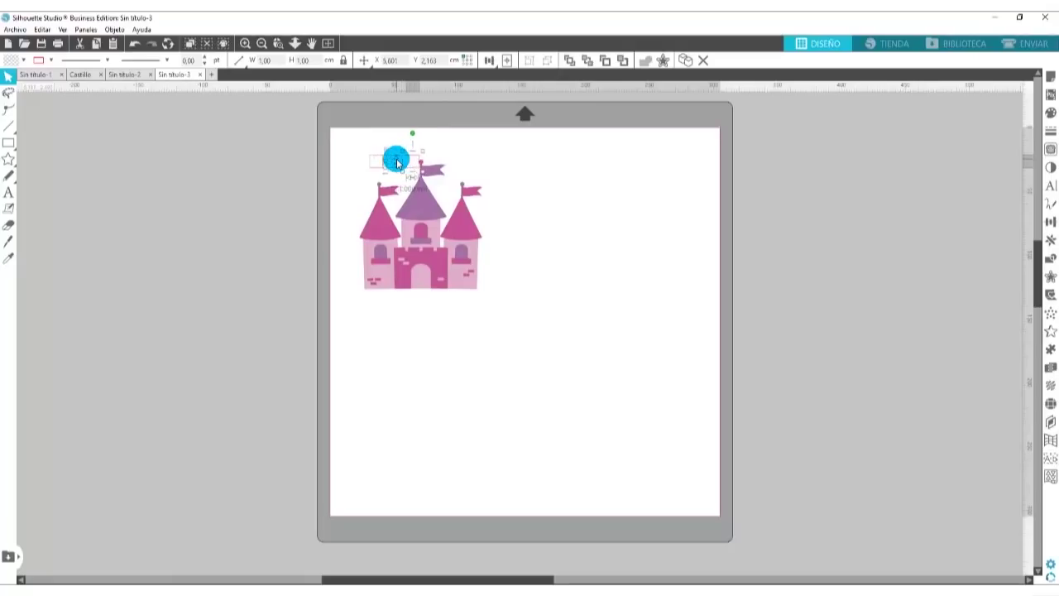
key("Right")
key("Right")
key("Right")
key("Right")
key("Right")
key("Right")
key("Right")
key("Right")
key("Right")
key("Right")
key("Right")
key("Right")
key("Right")
key("Right")
key("Right")
key("Right")
key("Right")
key("Right")
key("Right")
key("Right")
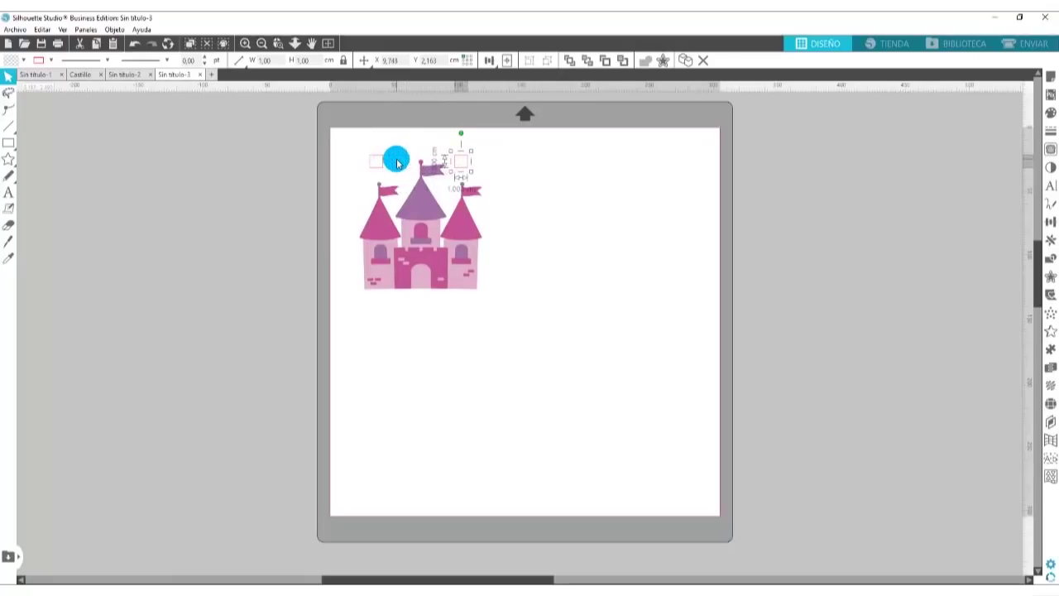
Group the two small squares and centre the group horizontally on the castle
left_click_drag(397, 163, 352, 136)
left_click(482, 170, "shift")
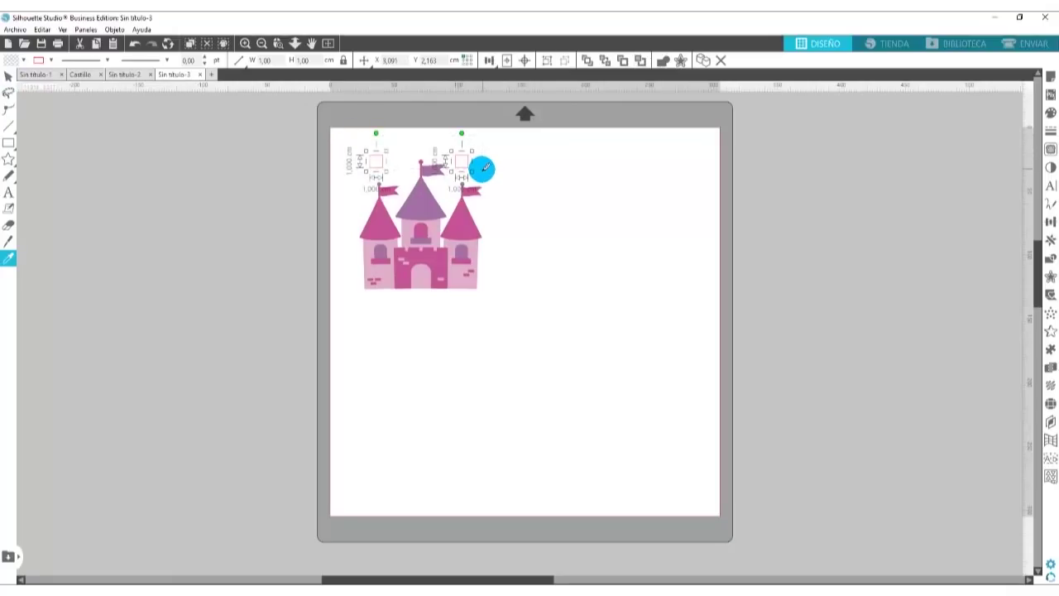
left_click_drag(483, 169, 493, 329)
left_click(350, 149)
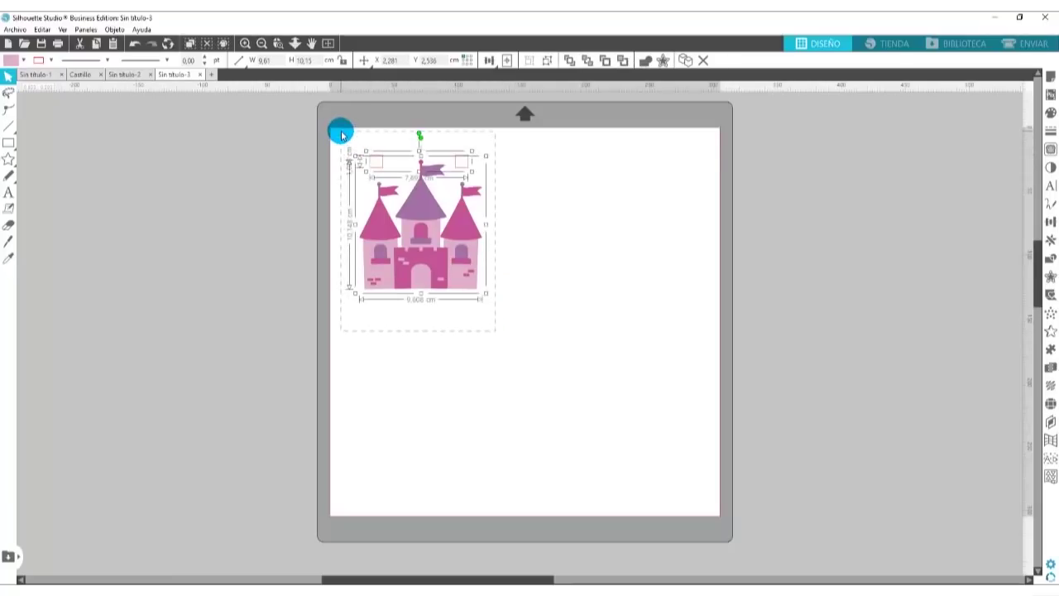
left_click(456, 168)
mouse_move(455, 168)
left_mouse_down()
mouse_move(425, 154)
mouse_move(449, 174)
left_mouse_up()
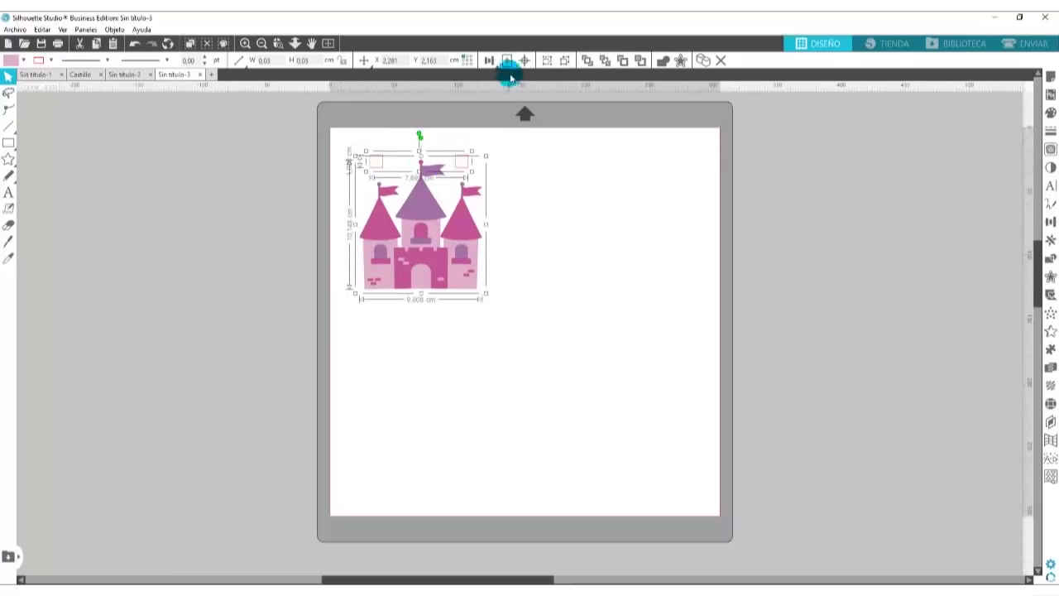
left_click(500, 65)
left_click(506, 95)
left_click(530, 197)
left_click(537, 198)
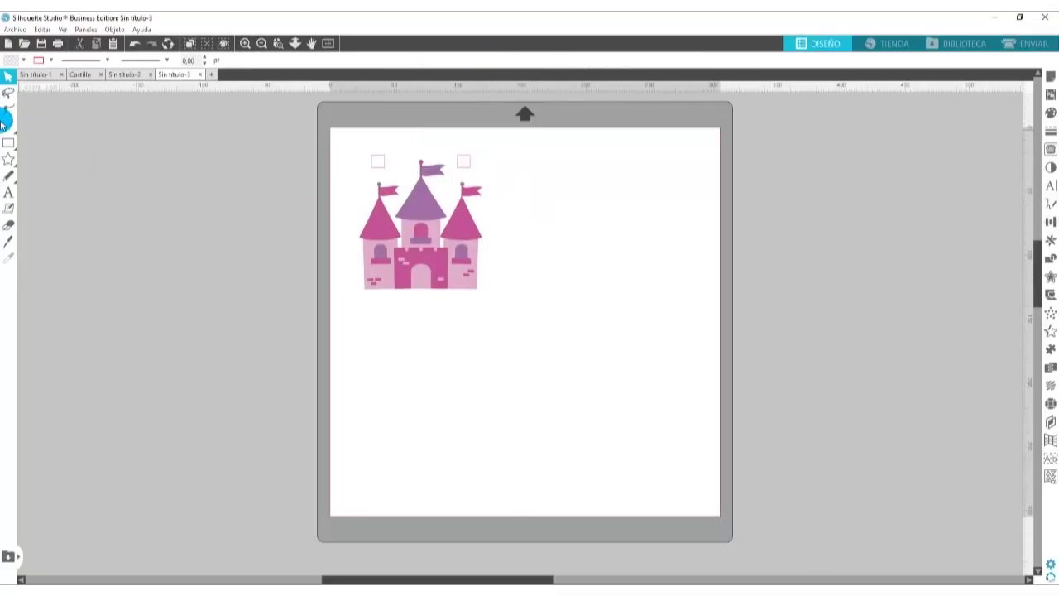
Draw a rectangular frame around the castle and squares, pulling its left edge inward to make it about 10.6 cm wide
left_click(8, 142)
left_click(24, 143)
left_click_drag(349, 146, 486, 294)
left_click(348, 225)
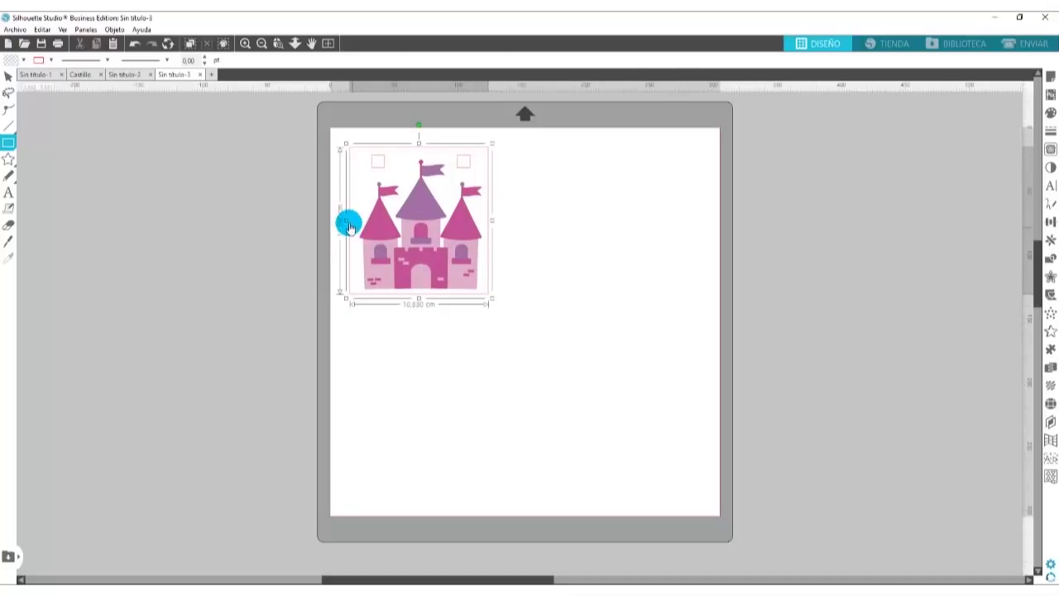
left_click_drag(347, 224, 353, 221)
left_click(550, 225)
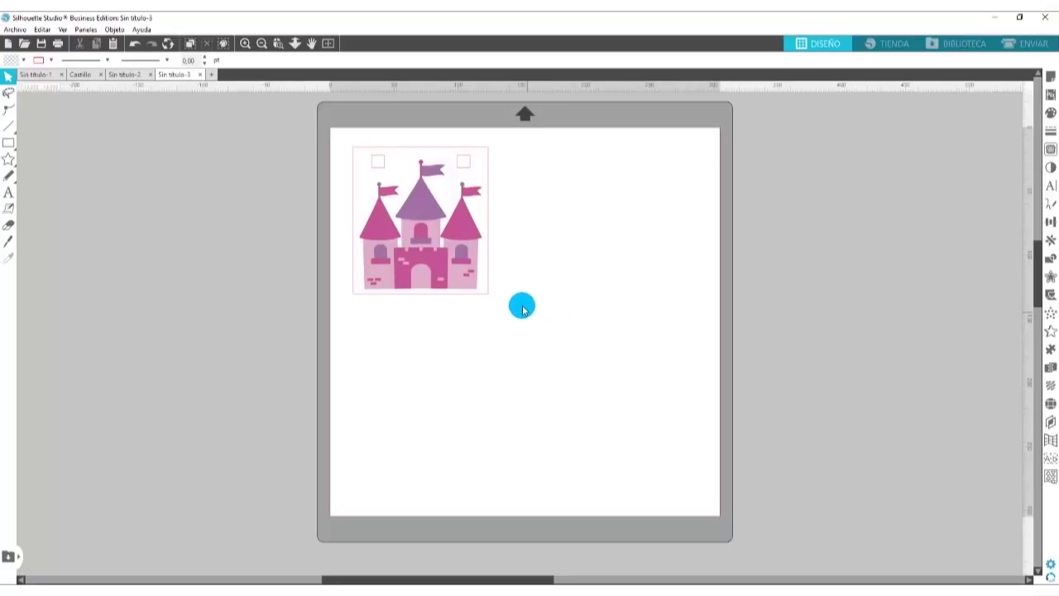
Ungroup the castle completely into its individual pieces and deselect them
right_click(459, 230)
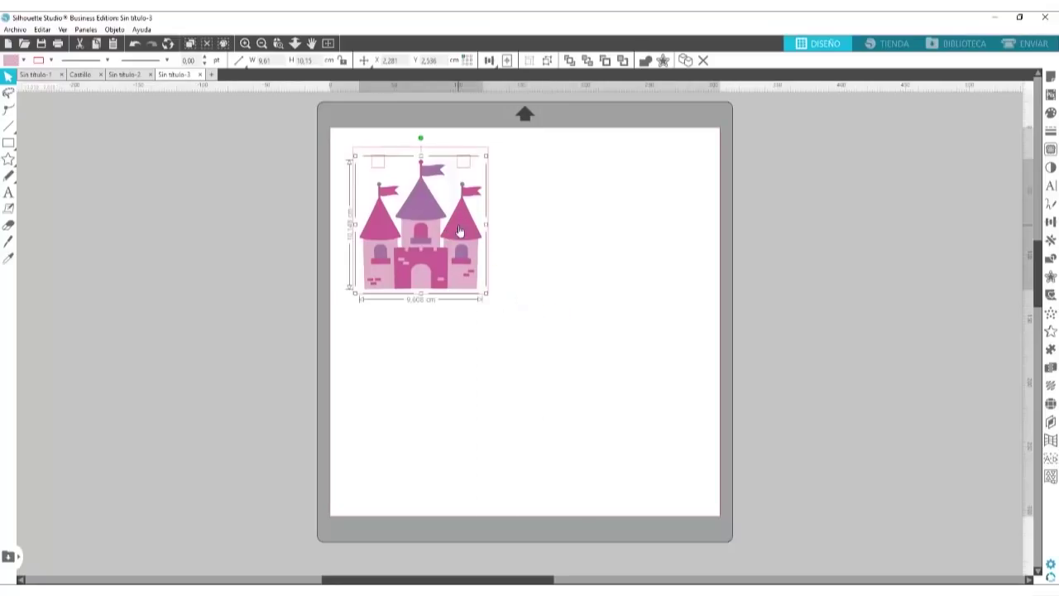
left_click(495, 405)
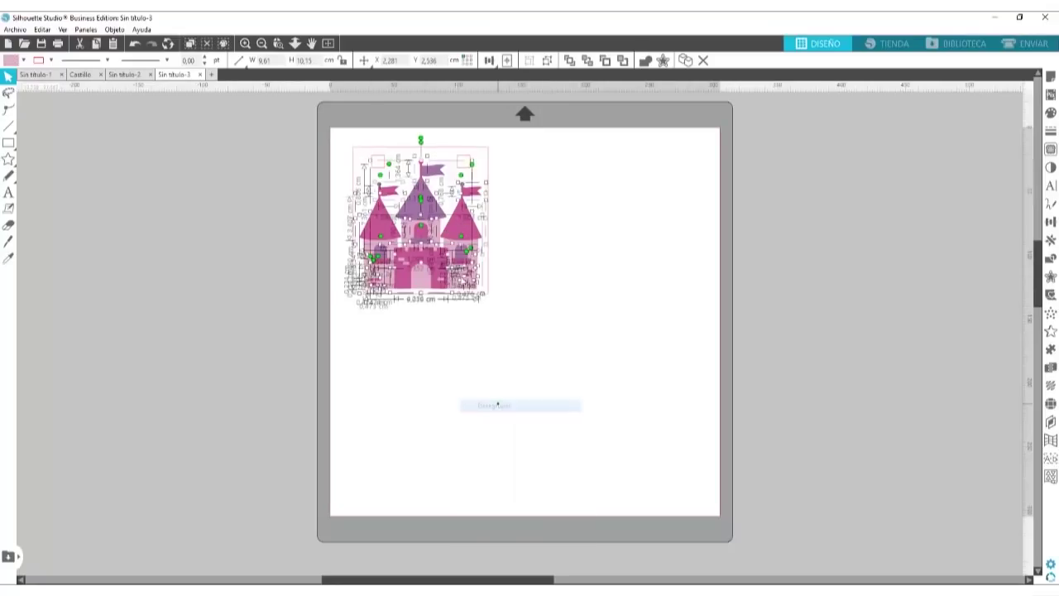
right_click(461, 239)
left_click(499, 418)
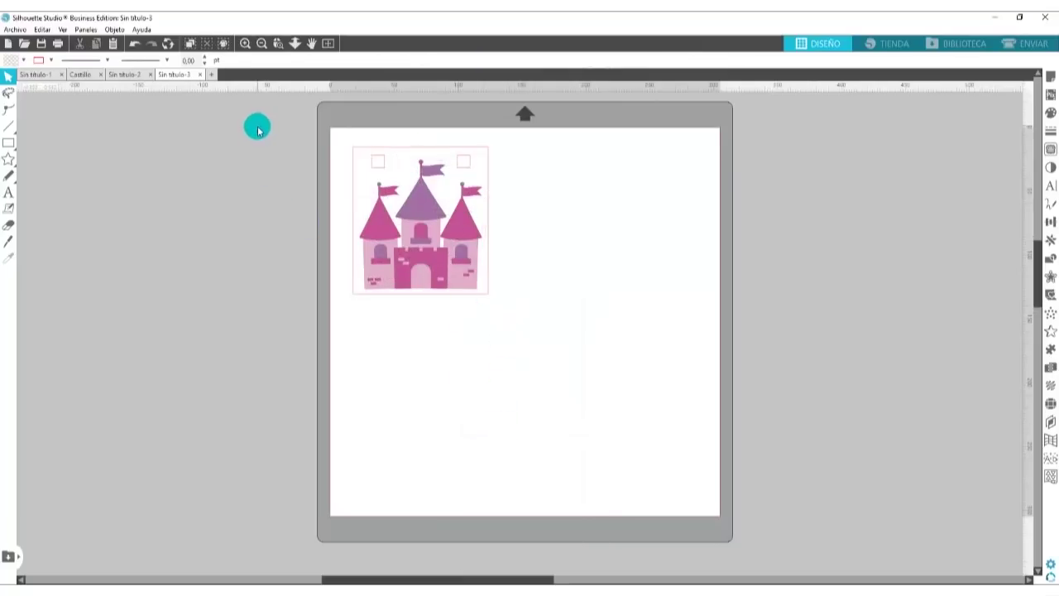
Select the castle's light pink pieces, RGB (224,174,199), by fill colour and group them
left_click(224, 43)
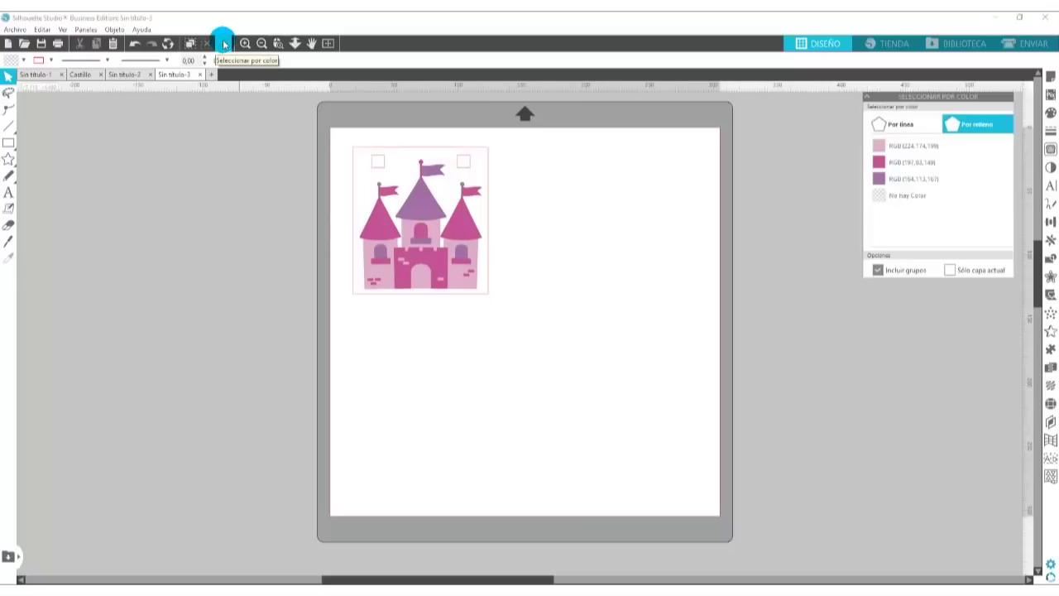
left_click(890, 124)
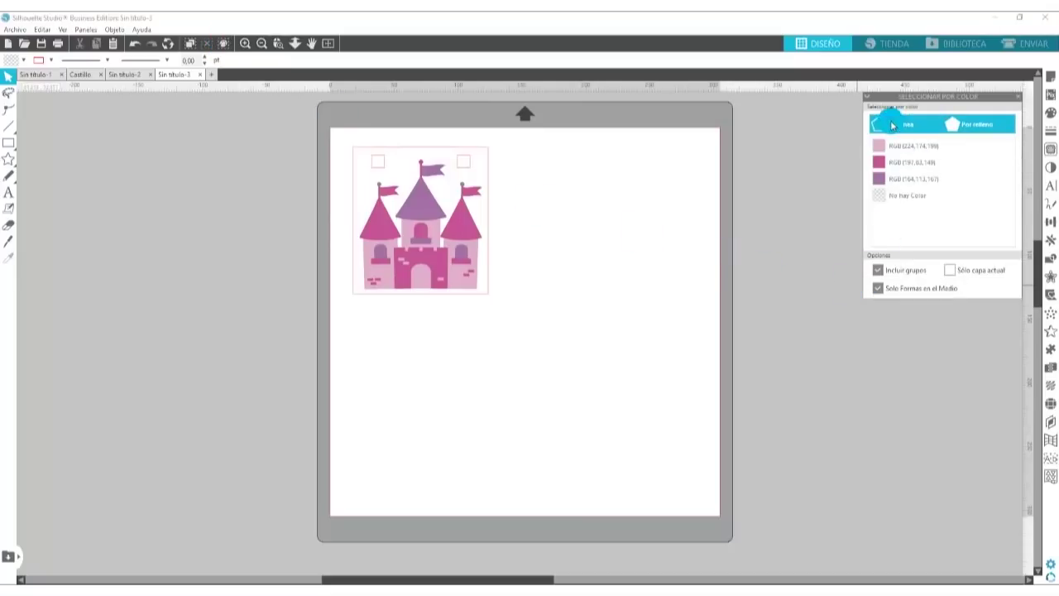
left_click(968, 124)
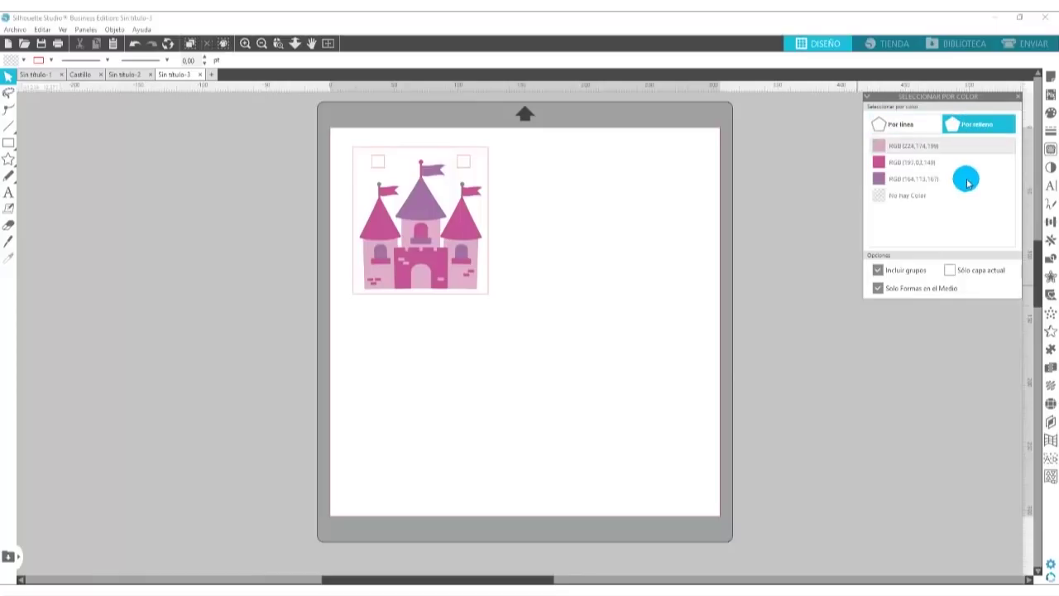
left_click(893, 147)
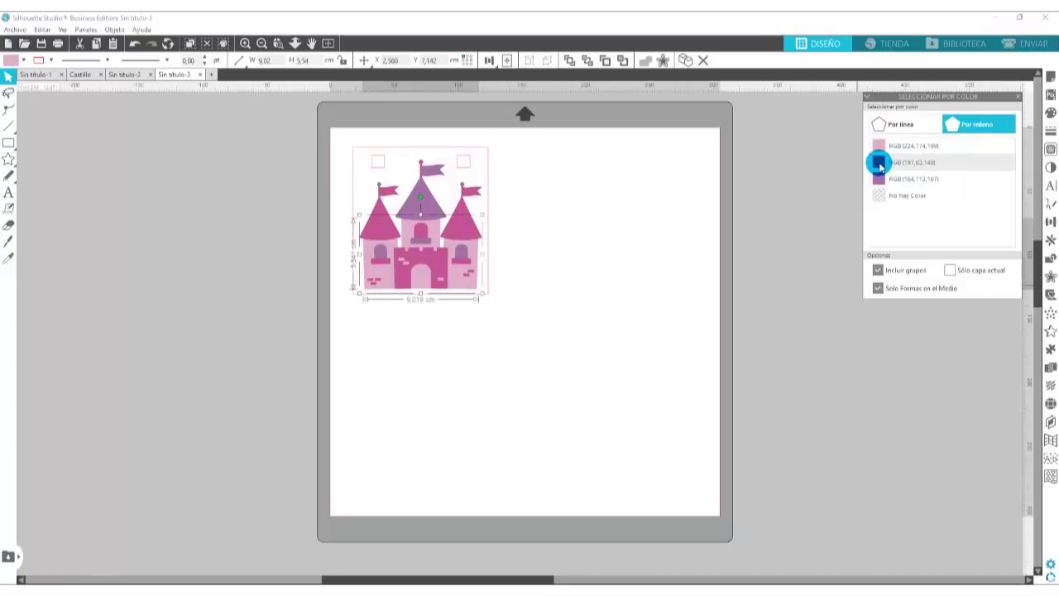
Select the dark pink pieces by fill colour and group them, doing the same separately for the purple pieces
left_click(879, 163)
right_click(484, 196)
left_click(543, 372)
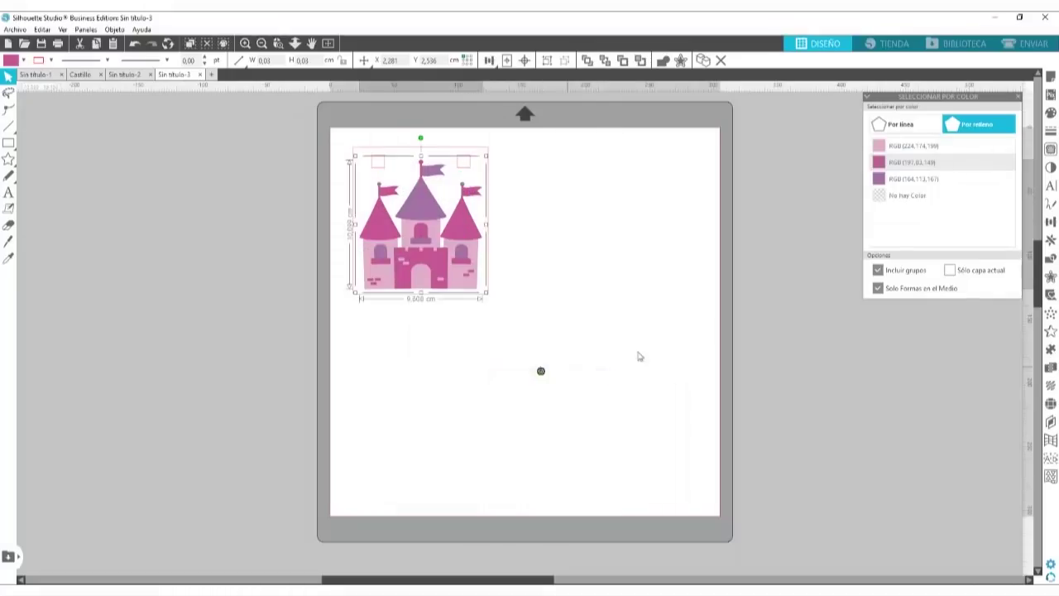
left_click(899, 181)
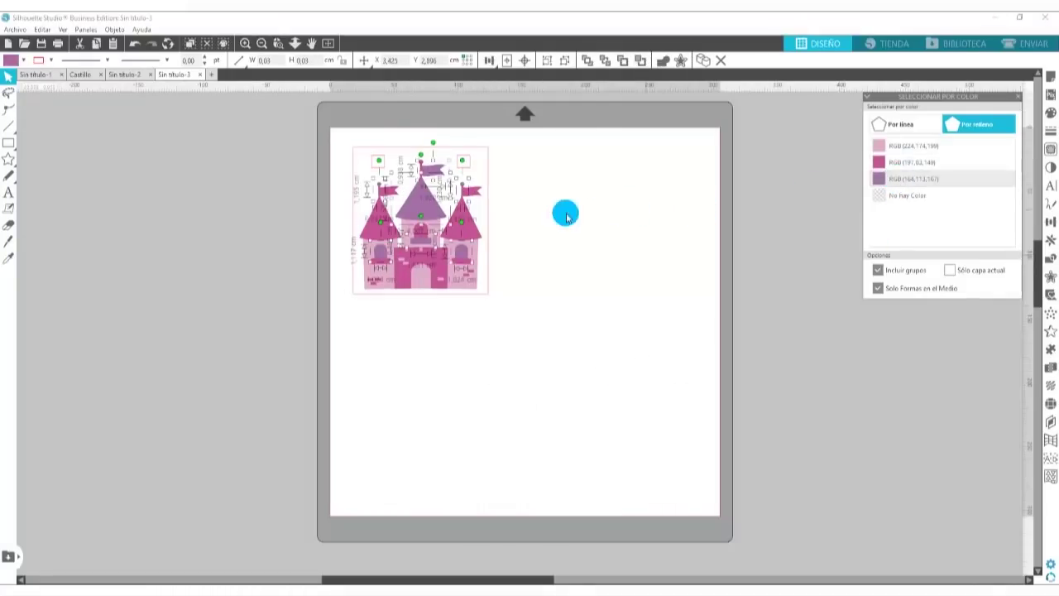
right_click(447, 181)
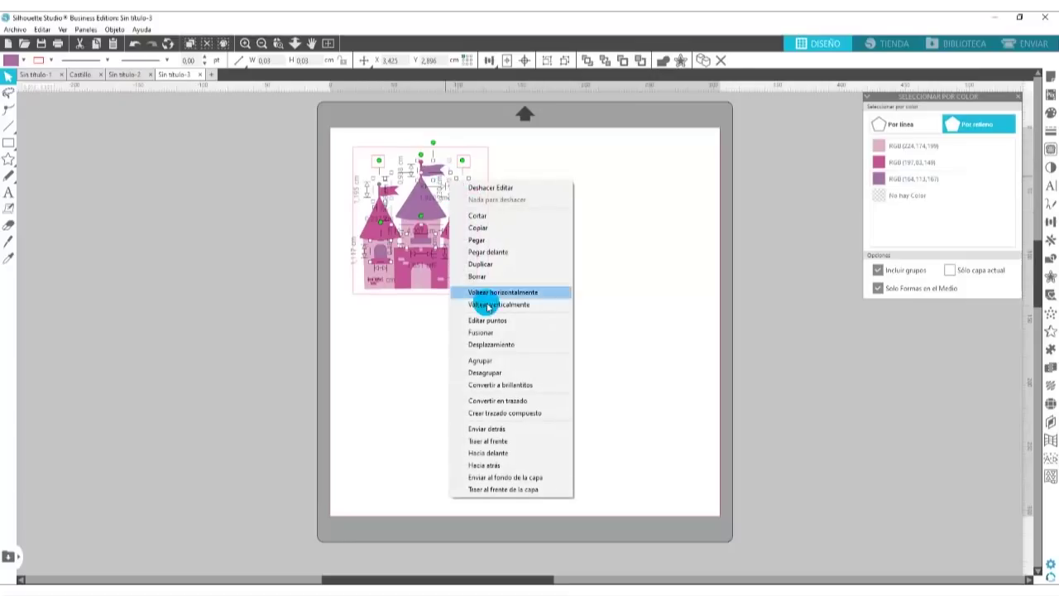
left_click(489, 362)
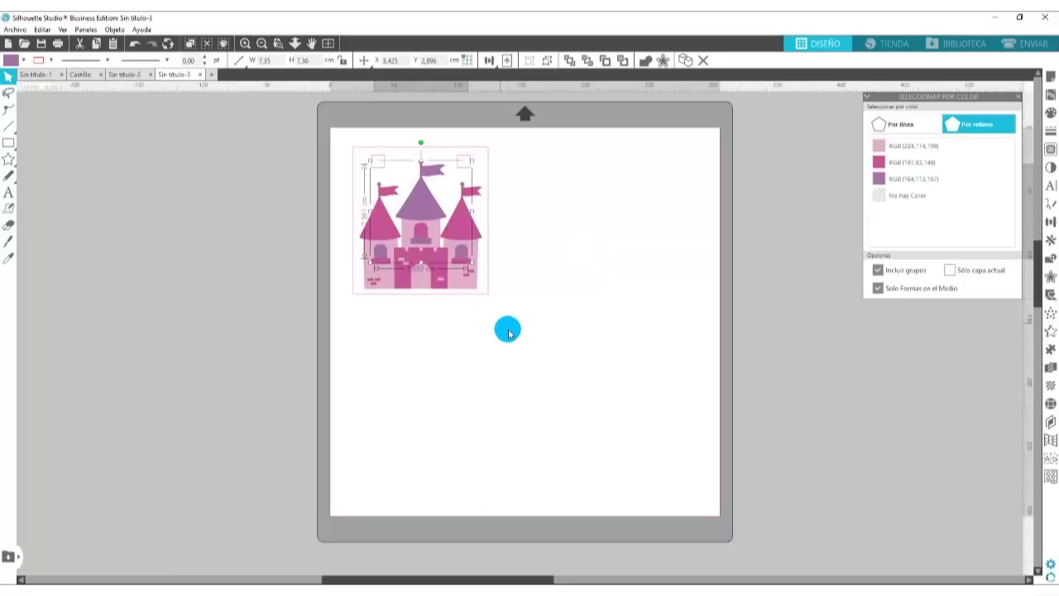
Move the whole design into the upper-left corner of the cutting area and switch to the Send (Enviar) workspace
left_click_drag(520, 126, 331, 344)
left_click_drag(378, 171, 359, 151)
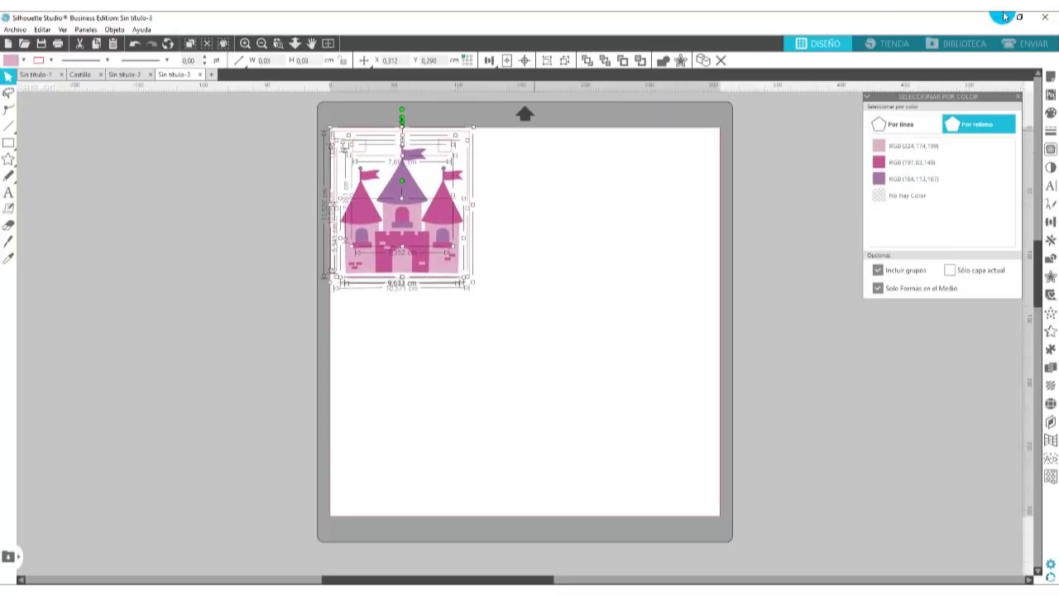
left_click(1031, 45)
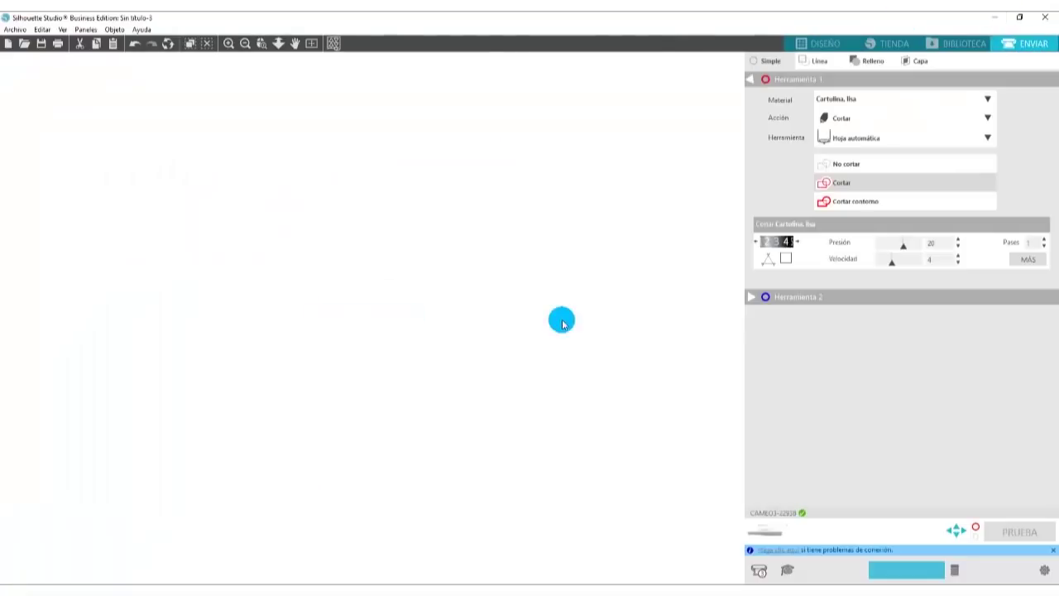
Set every shape in the design to No Cut (No cortar)
left_click(410, 298)
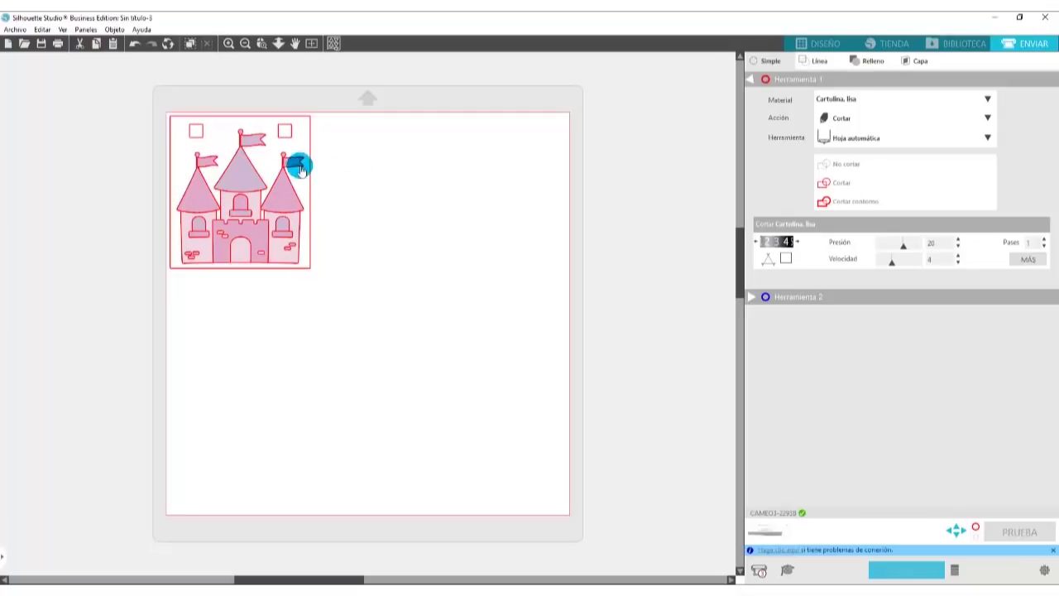
left_click(844, 163)
left_click(340, 255)
Enable Cut (Cortar) for the two small squares, the outer frame and the light pink castle layer only
left_click(288, 141)
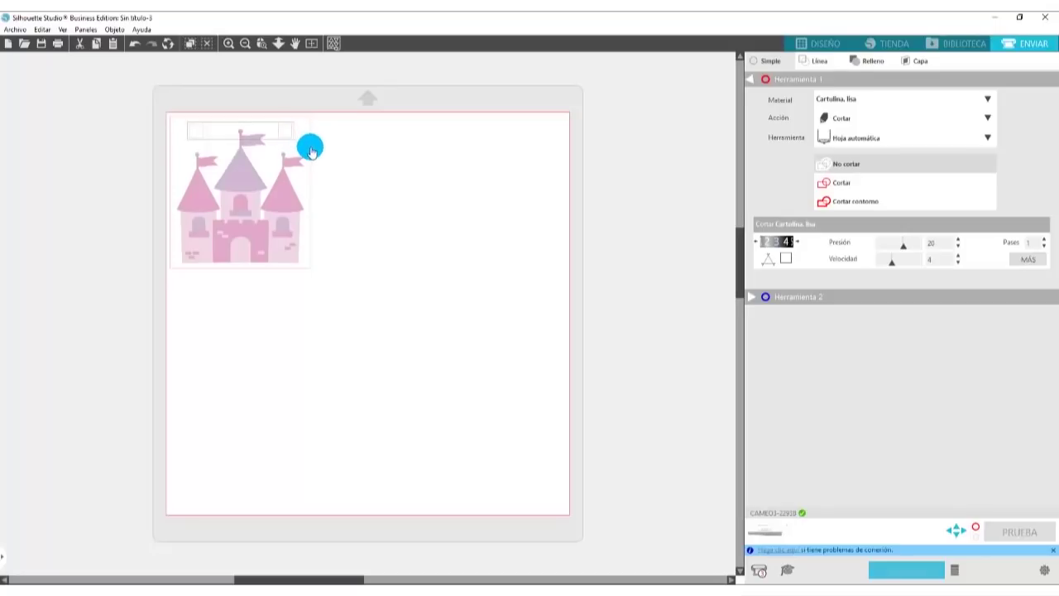
left_click(311, 149)
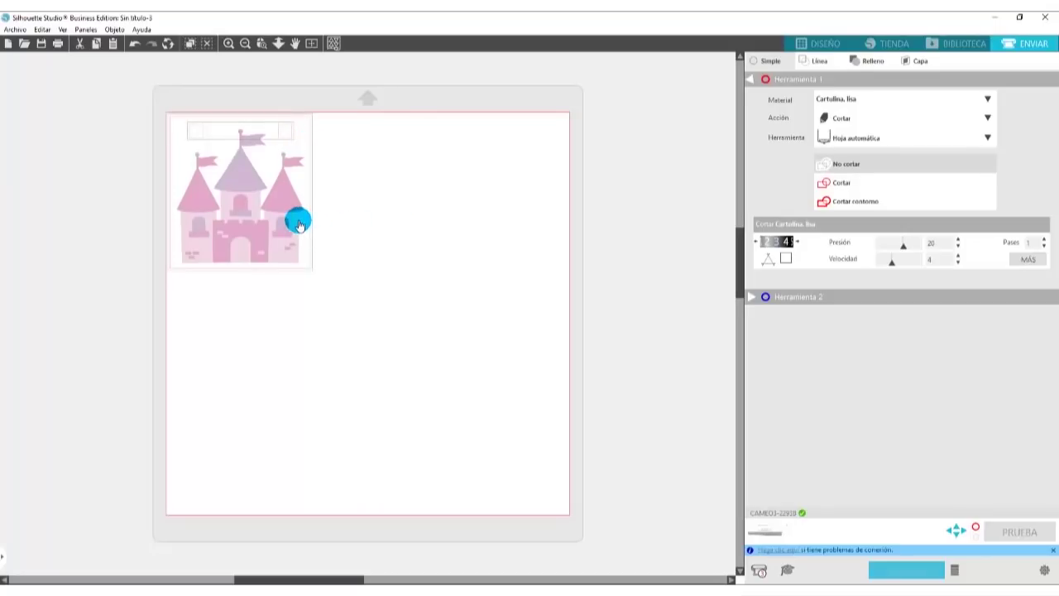
left_click(838, 182)
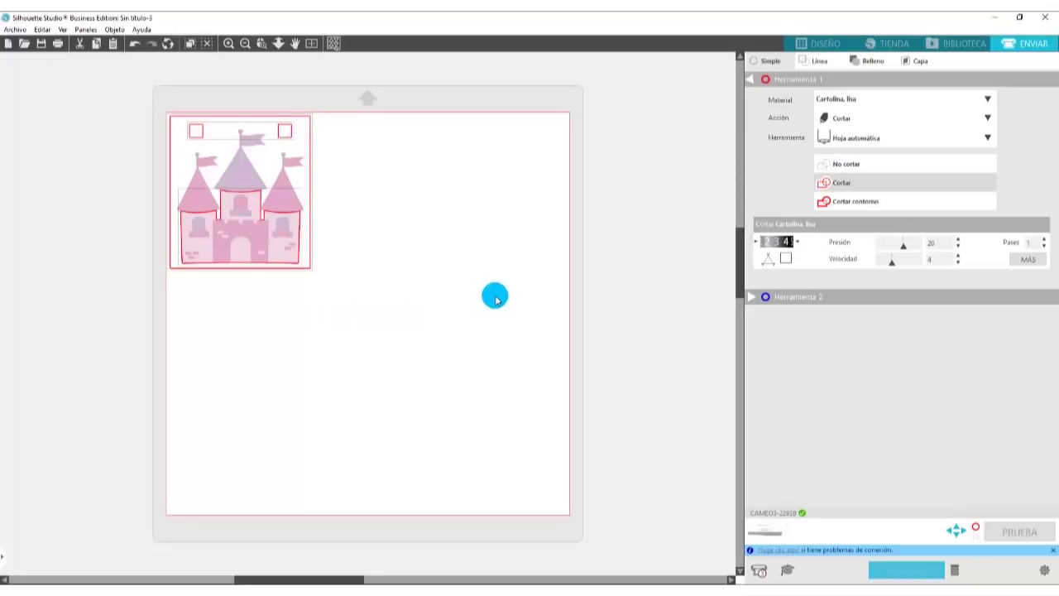
left_click(285, 259)
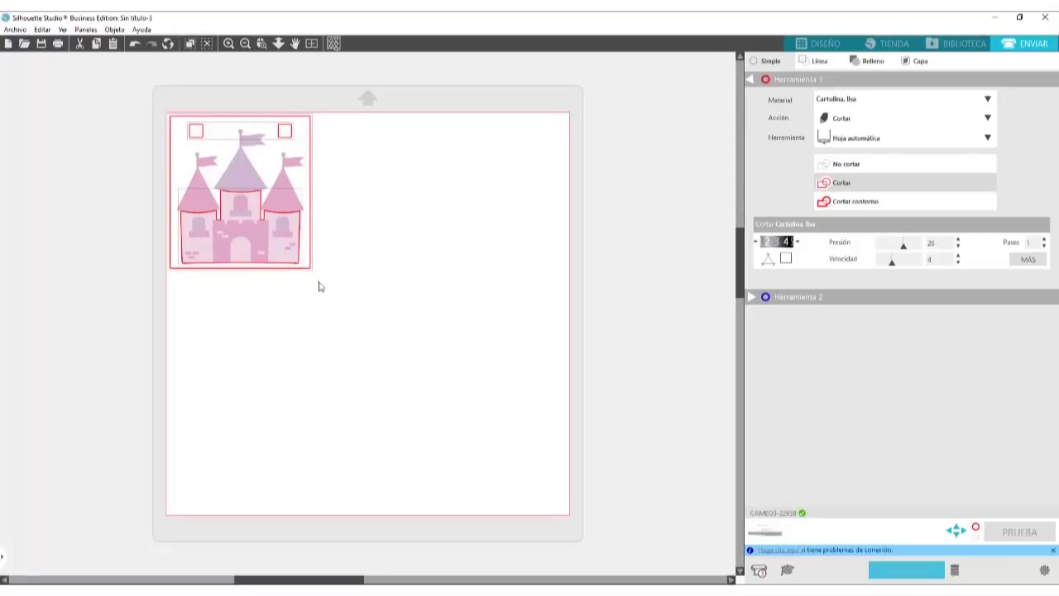
left_click(301, 233)
left_click(301, 232)
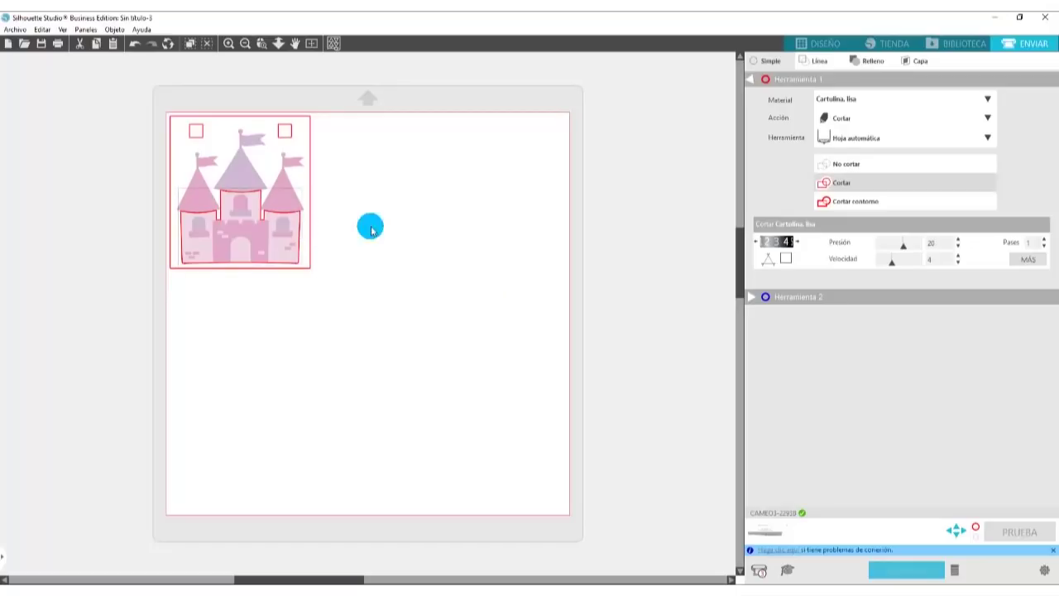
Set the light pink castle layer to No Cut (No cortar) and the dark pink pieces to Cut (Cortar)
left_click(866, 166)
left_click(283, 200)
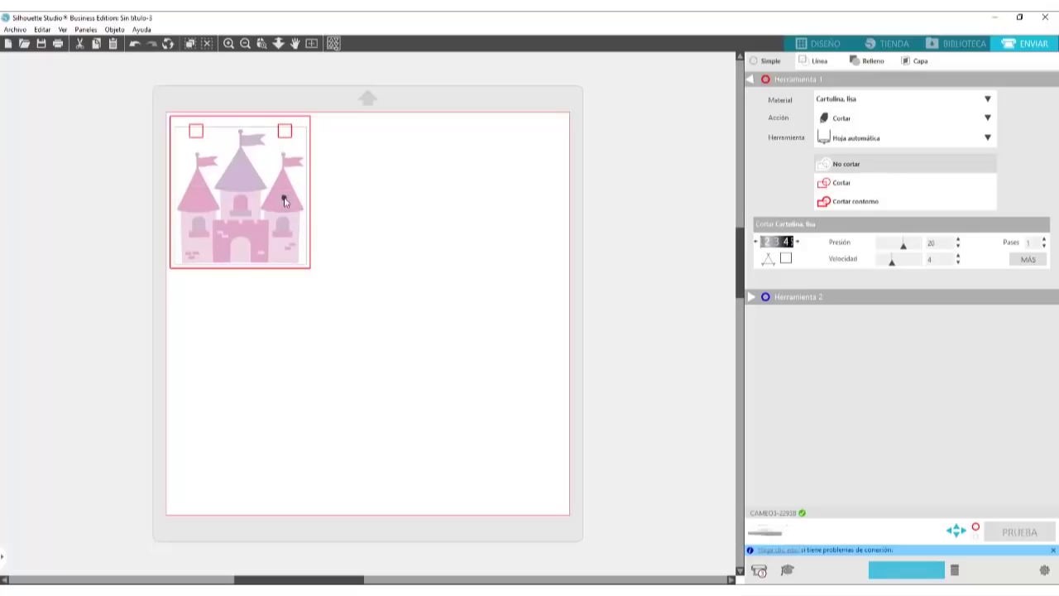
left_click(841, 181)
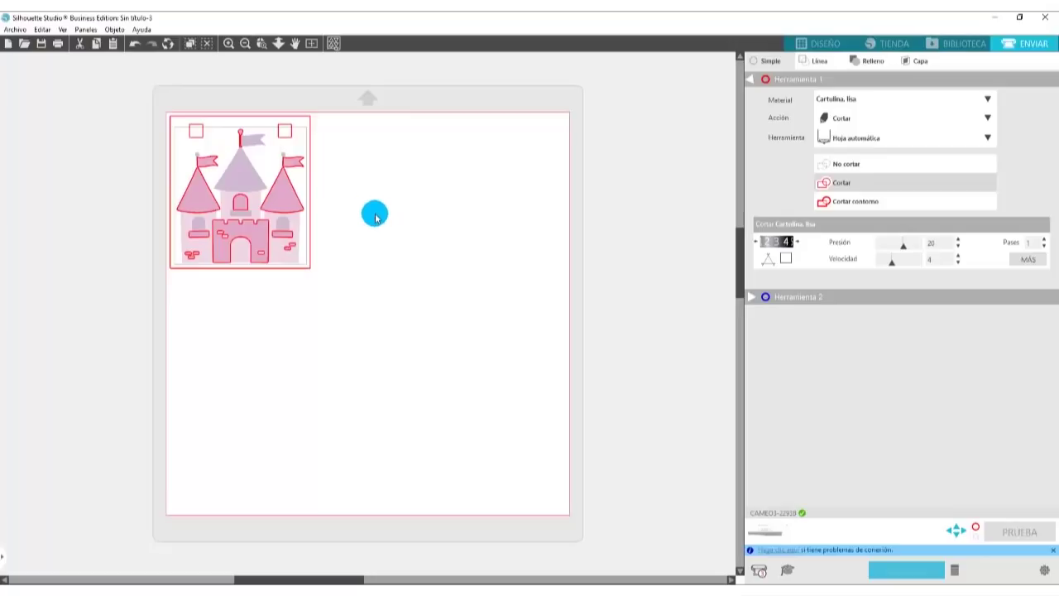
Set the dark pink pieces to No Cut (No cortar) and enable Cut (Cortar) for the purple group
left_click(844, 164)
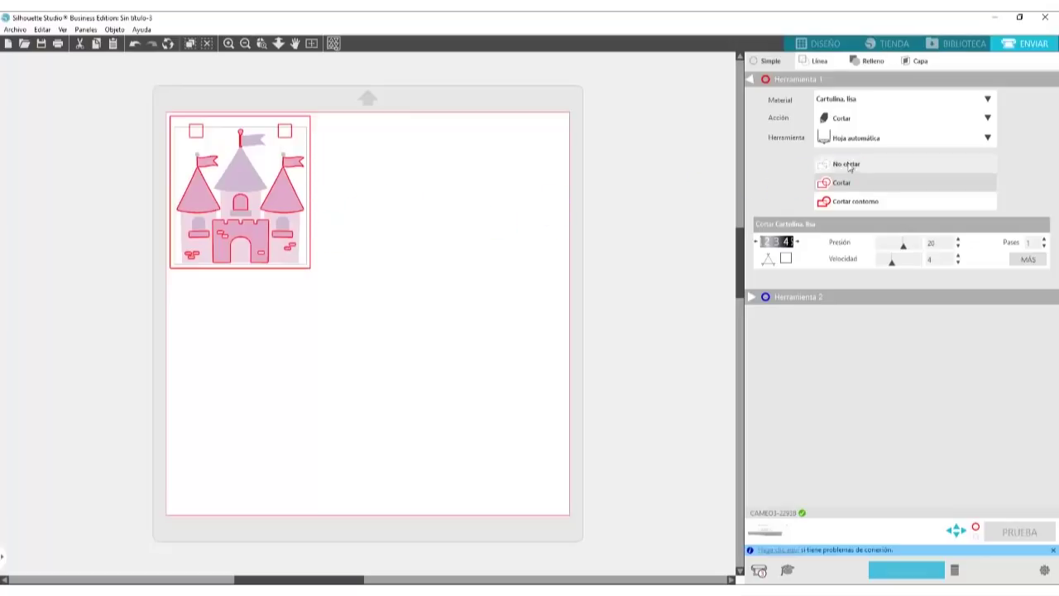
left_click(239, 192)
left_click(232, 172)
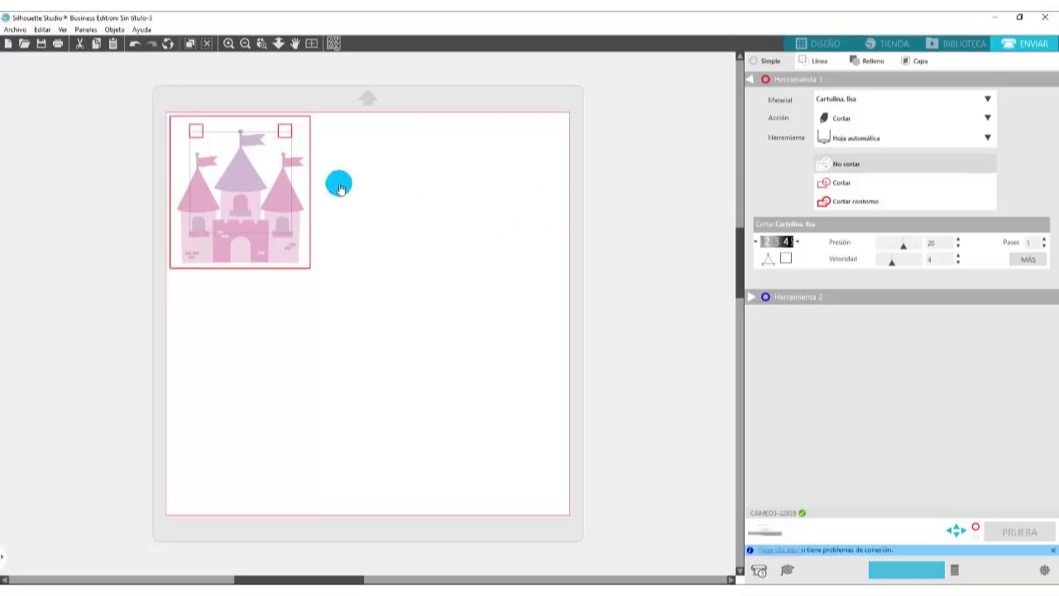
left_click(840, 183)
left_click(309, 217)
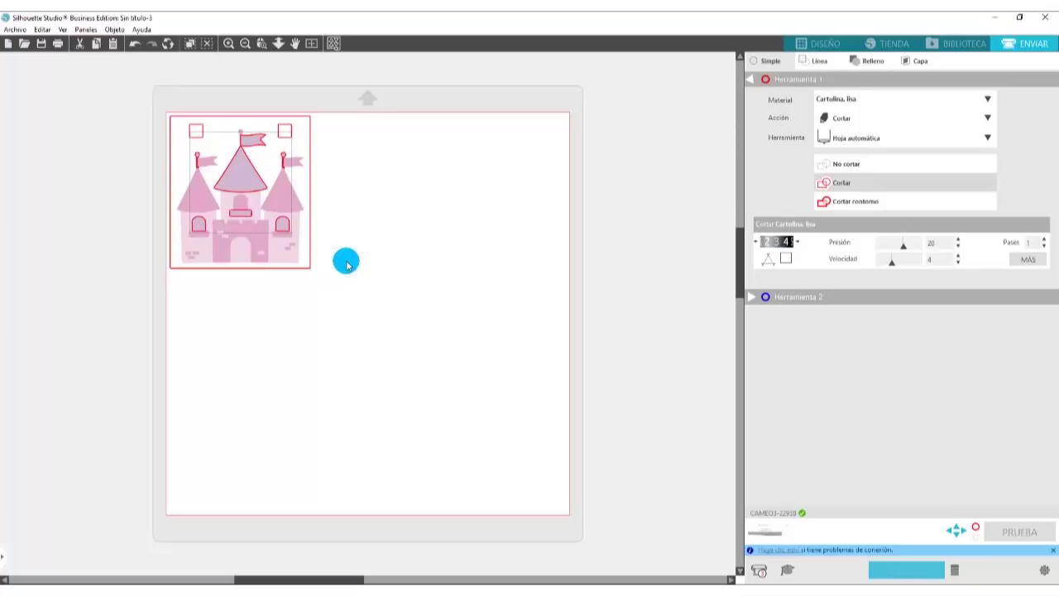
Return to the Design (Diseño) workspace and duplicate the whole framed castle once to its right and once more below that copy
left_click(822, 45)
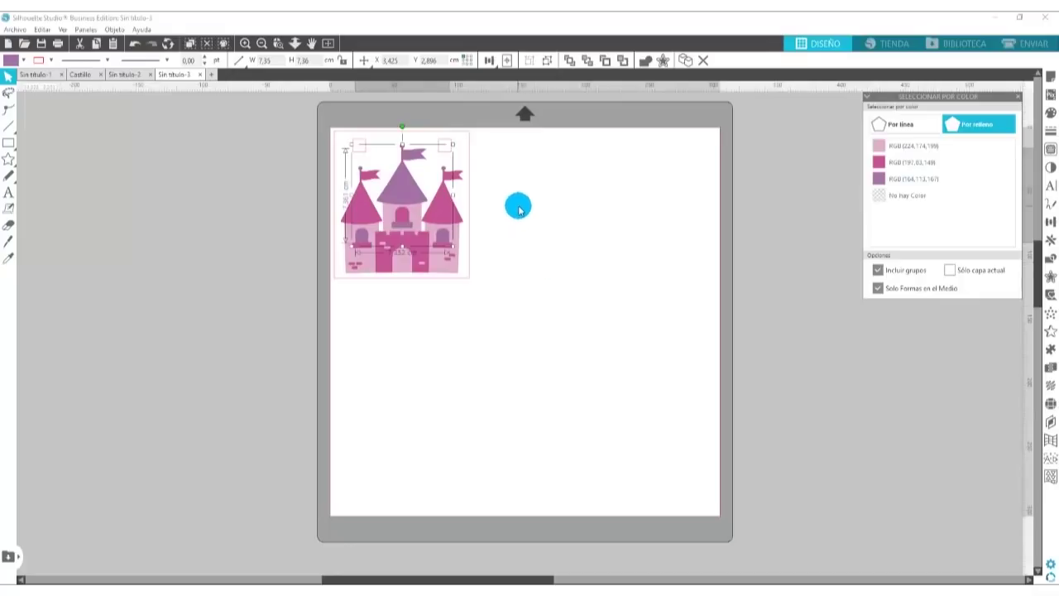
left_click(499, 133)
left_click_drag(498, 121, 303, 307)
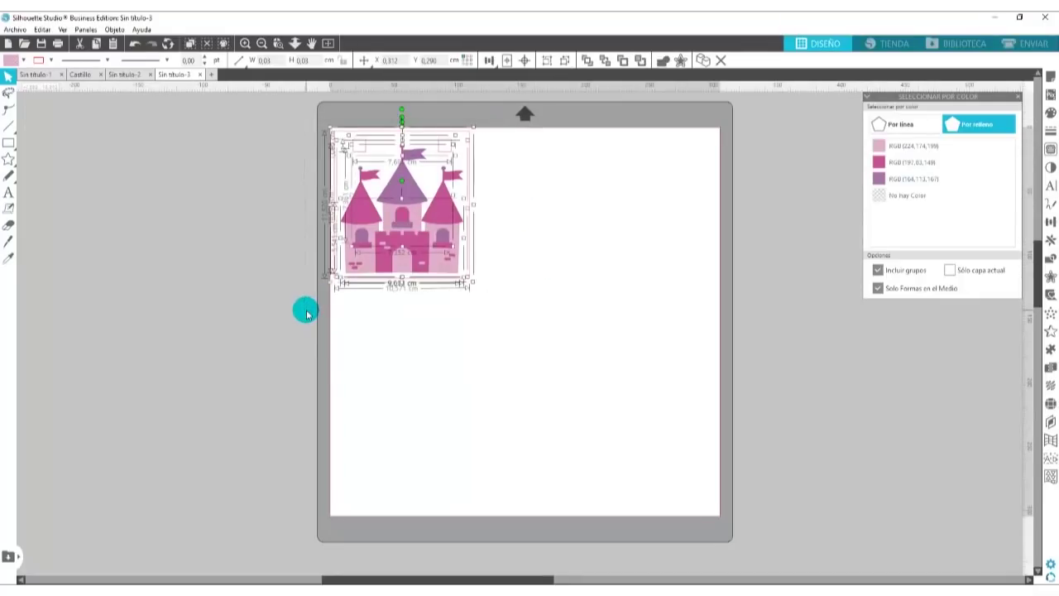
key("ctrl+d")
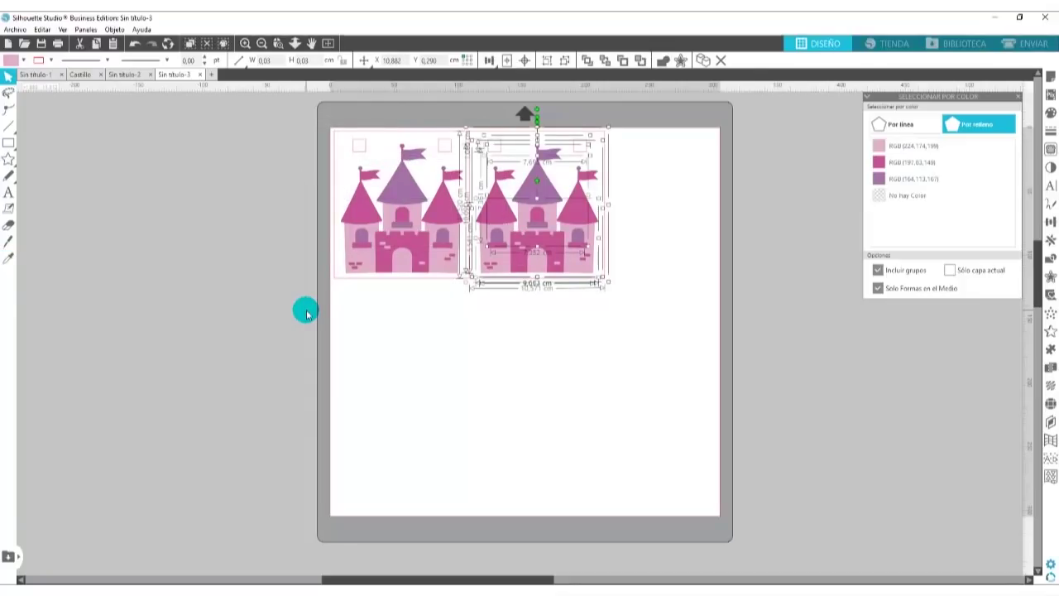
key("Down")
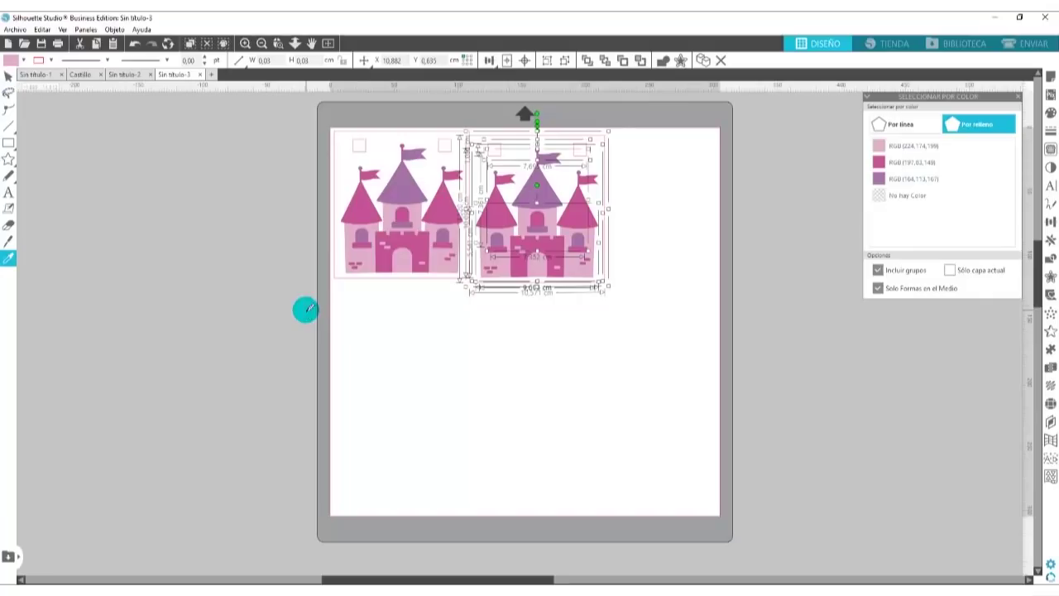
key("ctrl+z")
key("ctrl+d")
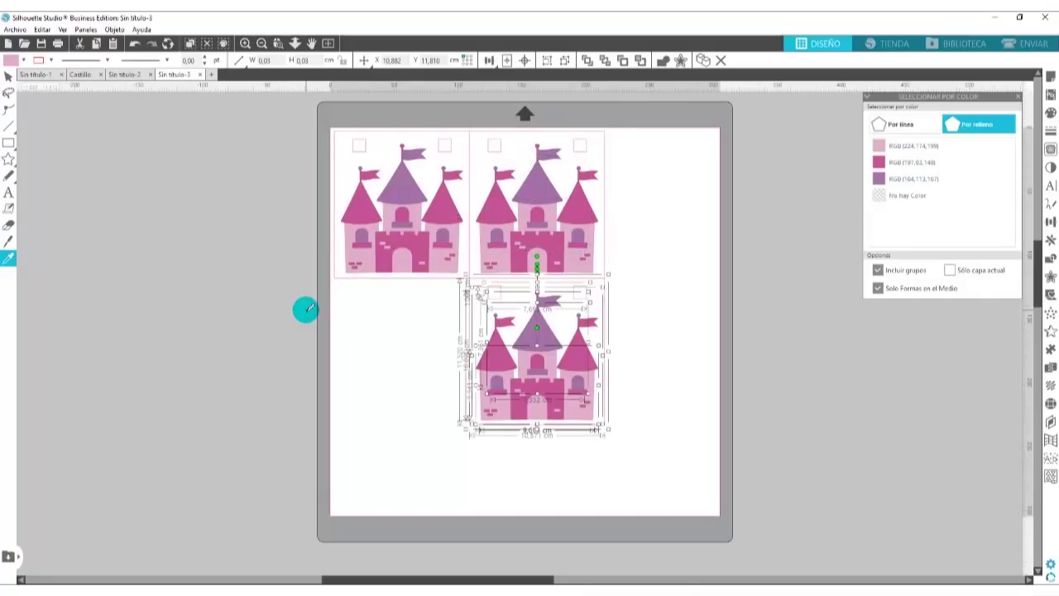
left_click(624, 446)
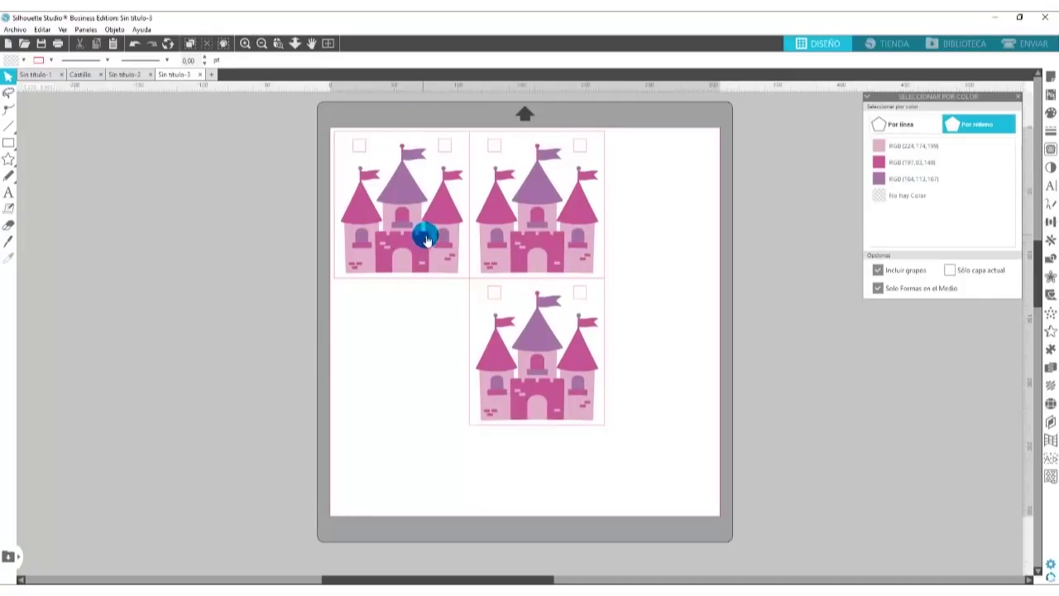
Delete the dark pink and purple groups from the original castle, keeping its light pink layer, squares and frame
left_click(414, 259)
left_click(402, 196)
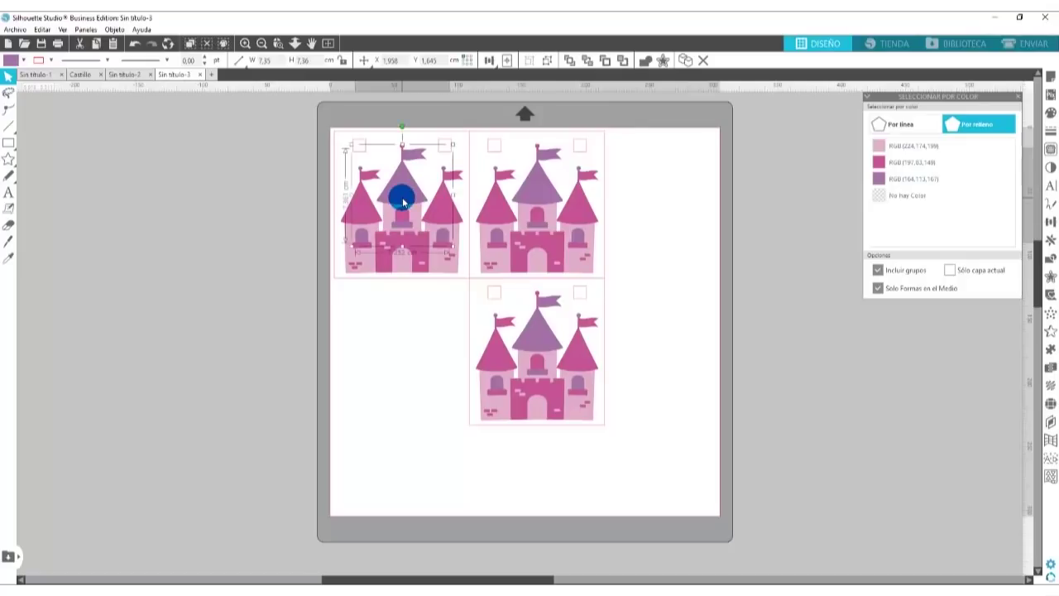
key("Delete")
key("Delete")
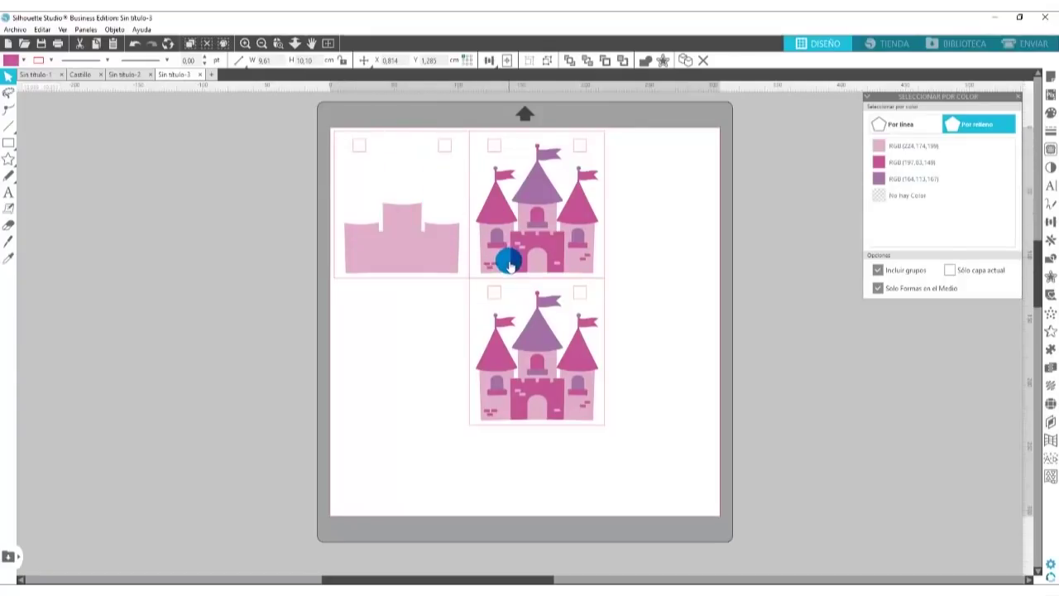
Delete the light pink layer and the purple group from the upper-right castle copy
left_click(528, 201)
key("Delete")
left_click(529, 202)
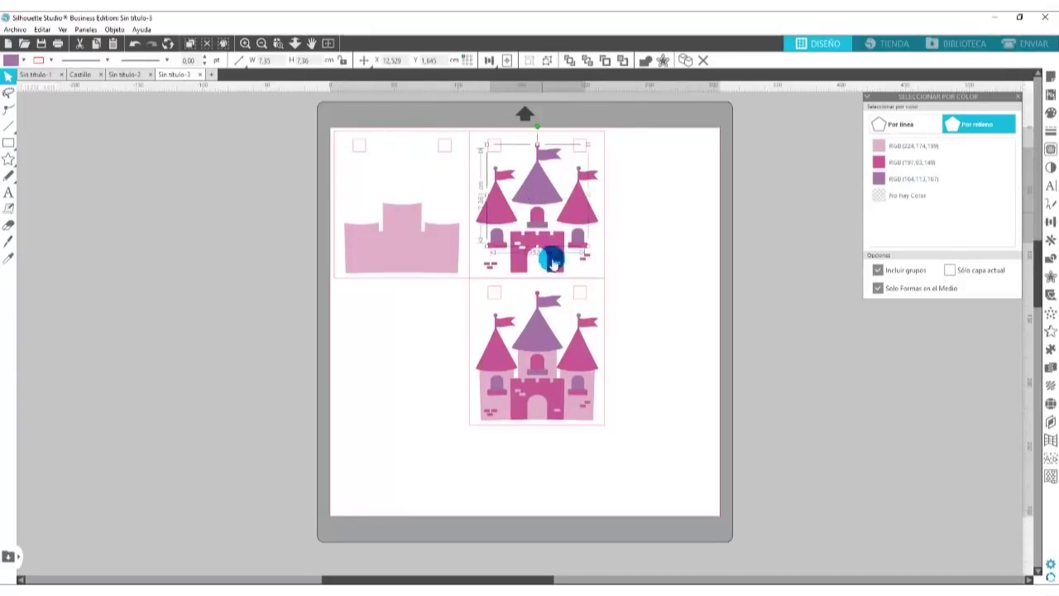
key("Delete")
Delete the light pink layer and the dark pink group from the lower castle copy
left_click(503, 371)
key("Delete")
left_click(536, 405)
key("Delete")
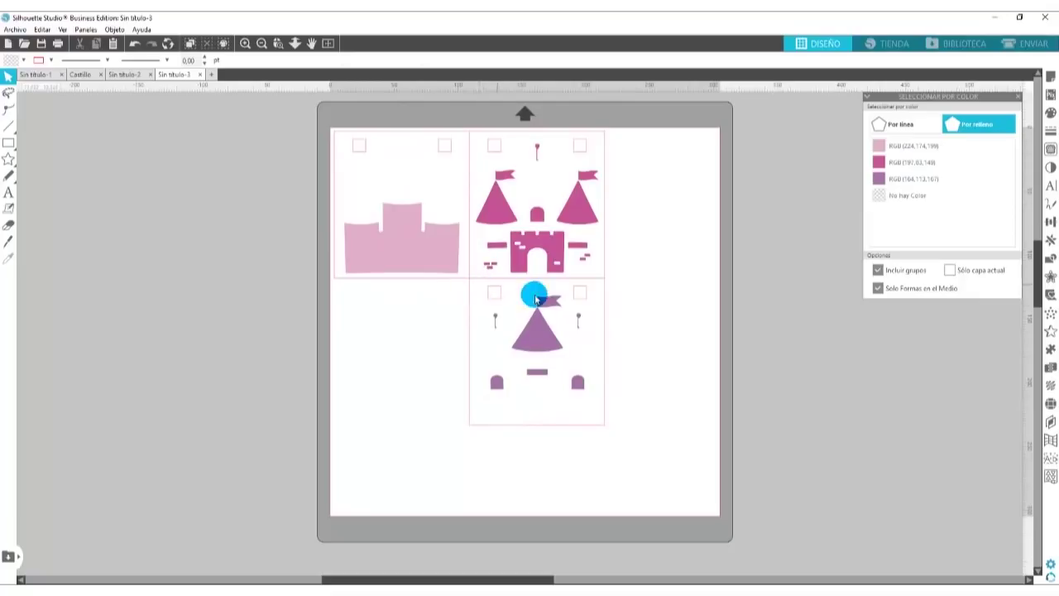
Move the framed purple set to the mat's lower-right corner and the framed dark pink set to its upper-right corner
left_click_drag(486, 439, 425, 449)
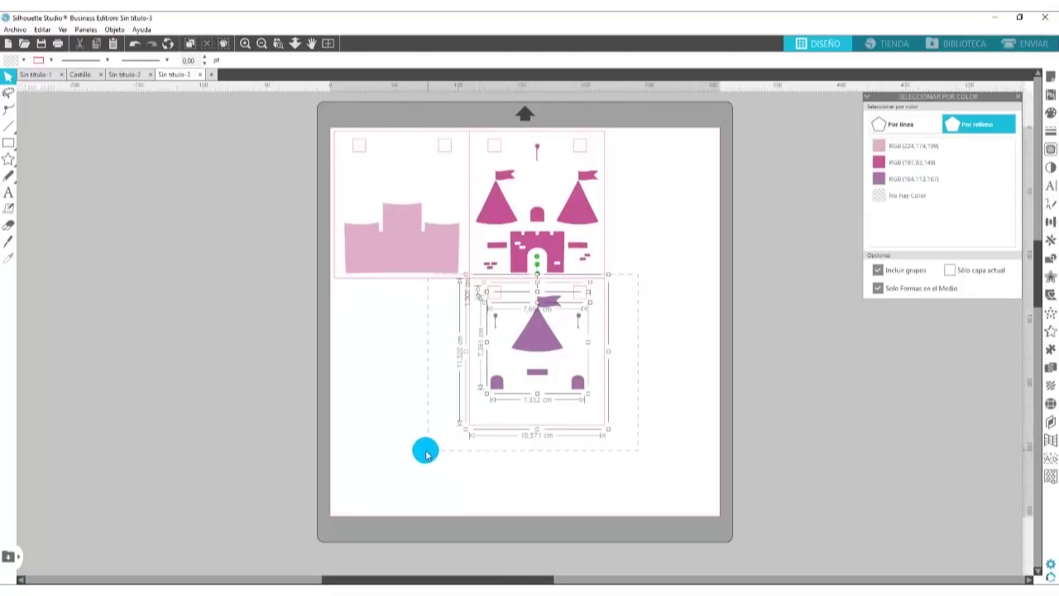
left_click_drag(534, 339, 650, 431)
left_click_drag(624, 123, 461, 303)
left_click(499, 217)
left_click_drag(501, 216, 608, 214)
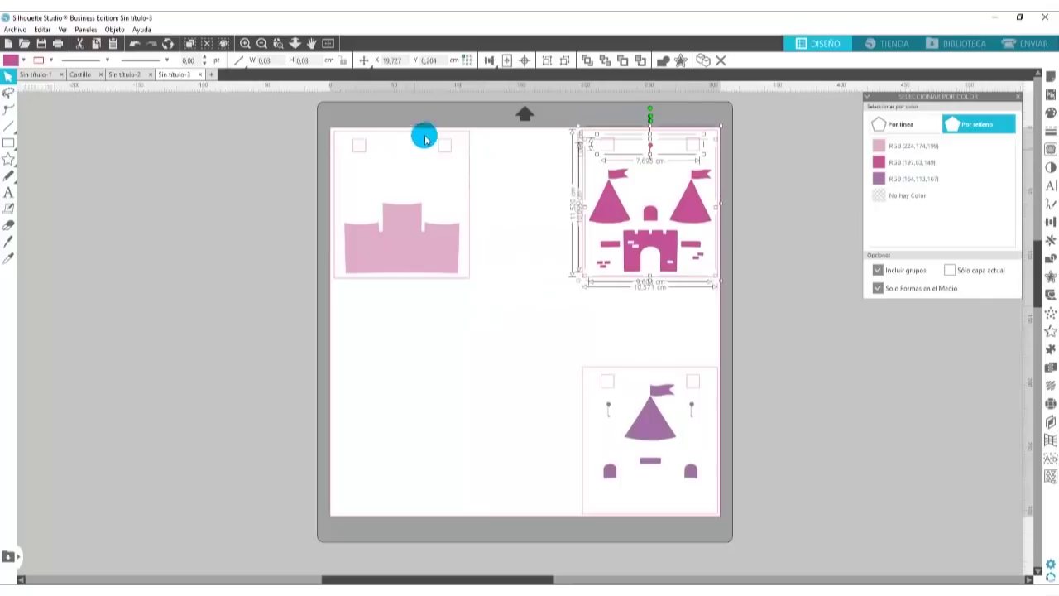
Switch to the Send (Enviar) workspace and set all shapes of the three framed sets to Cut (Cortar)
left_click(1033, 43)
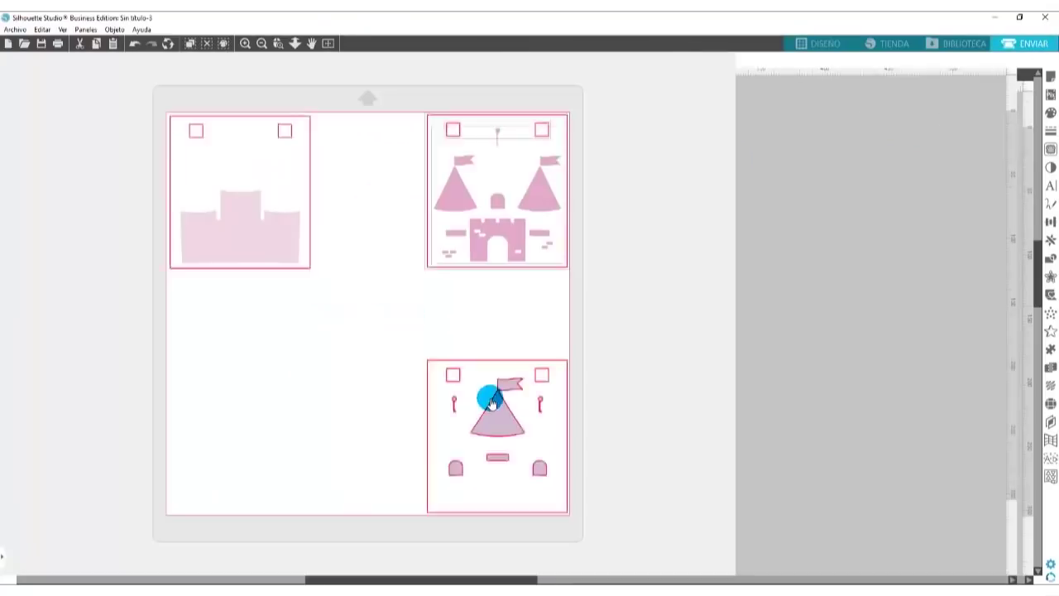
left_click_drag(629, 86, 13, 531)
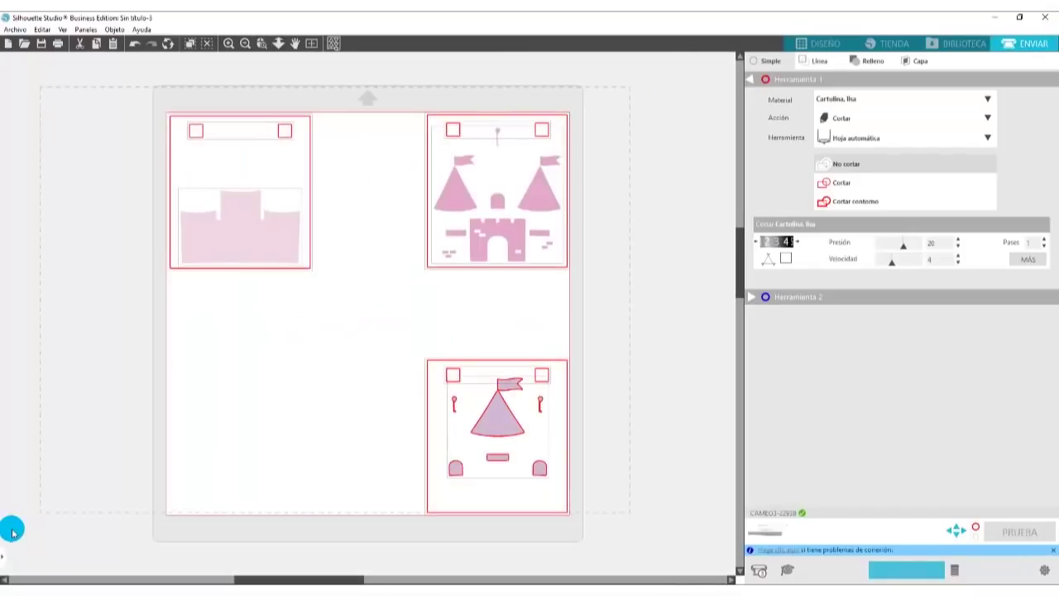
left_click(834, 182)
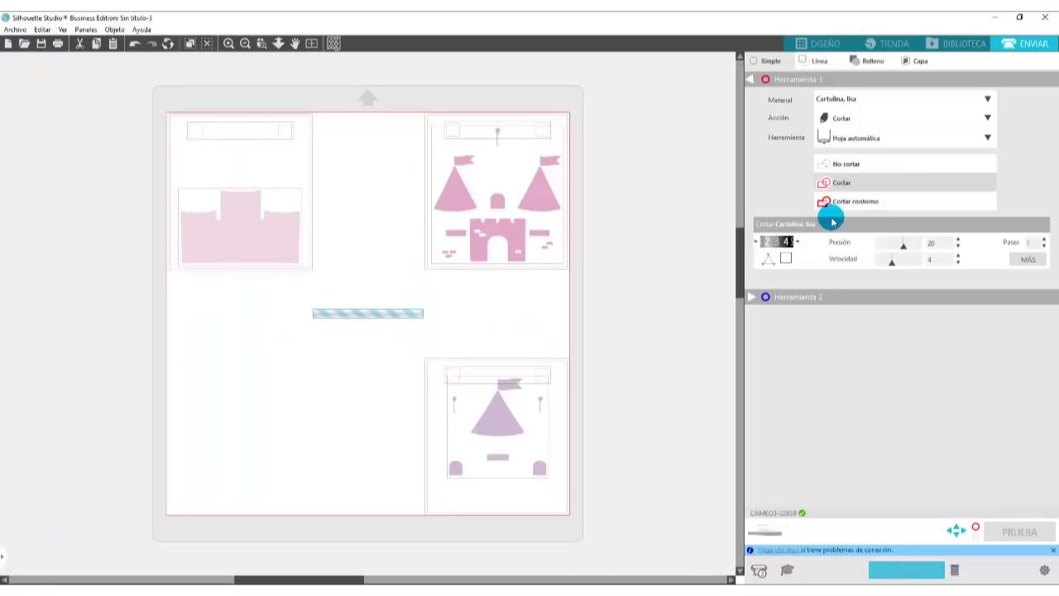
Choose "Vinilo, brillante" as the cutting material and send the job to the cutter
left_click(991, 98)
left_click_drag(992, 143, 996, 303)
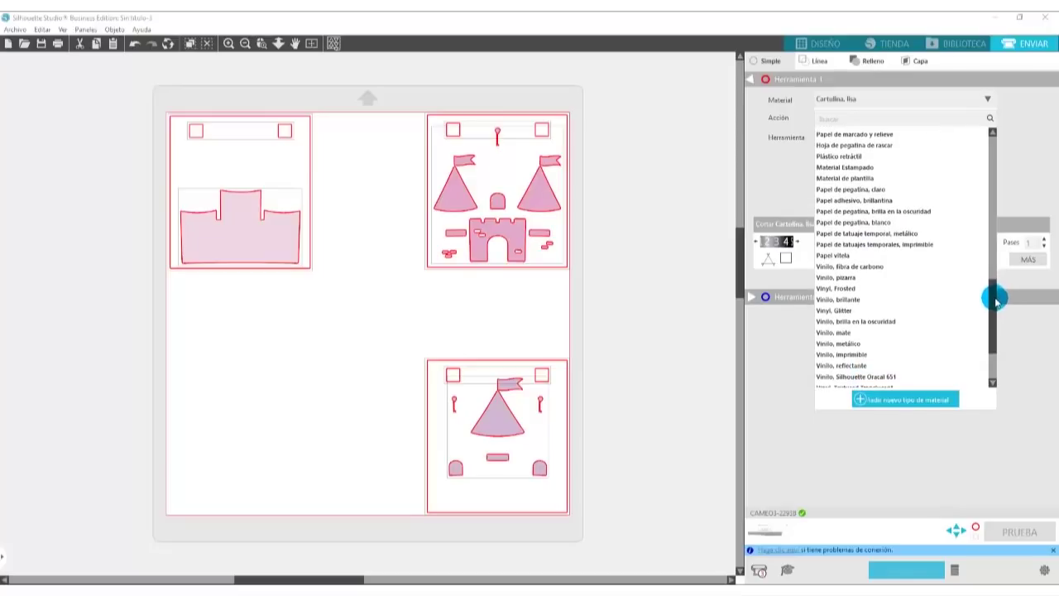
left_click(846, 299)
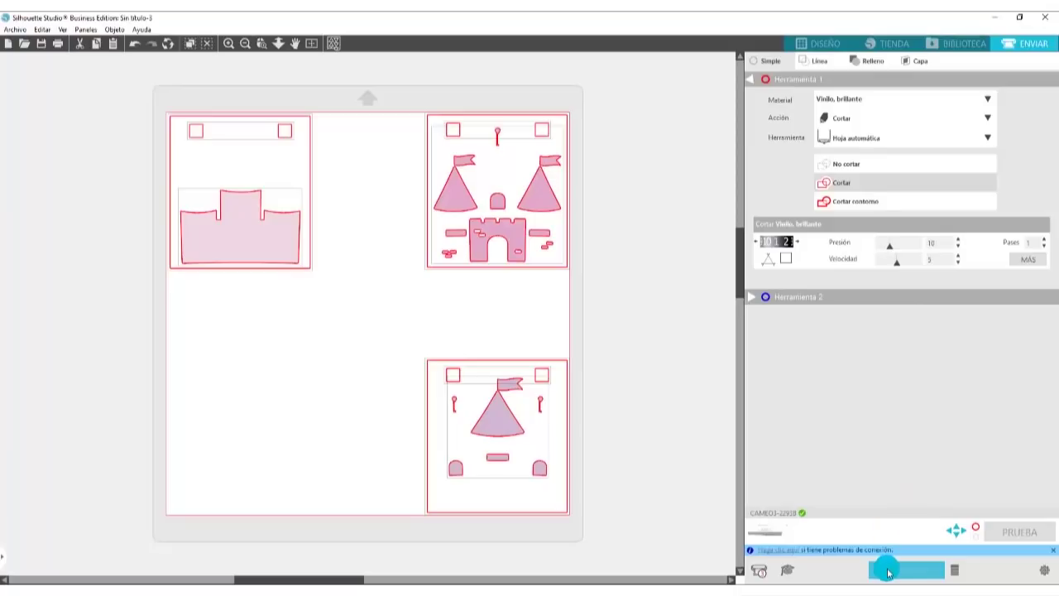
left_click(893, 567)
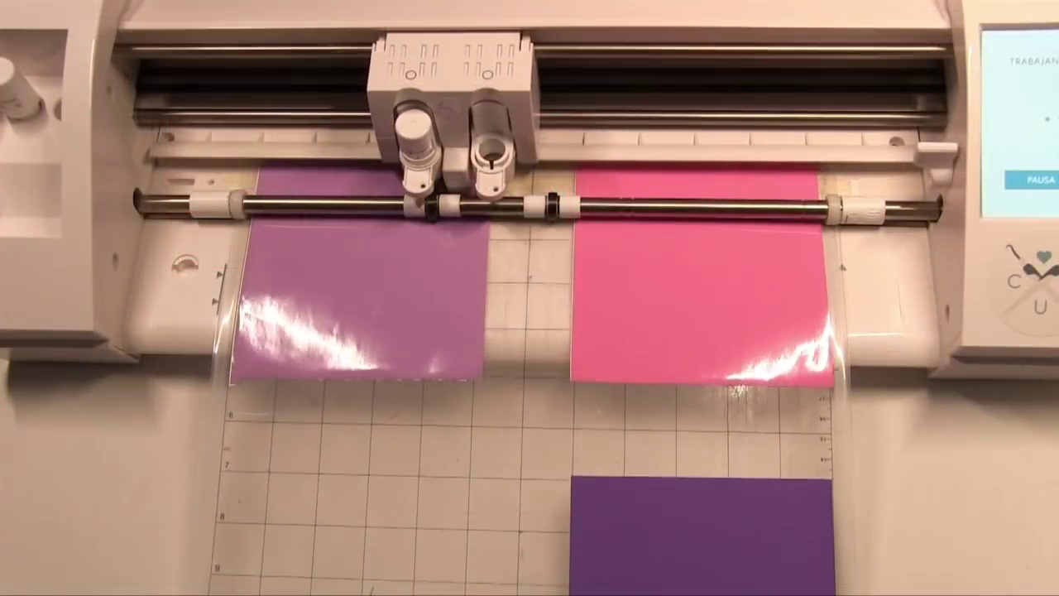